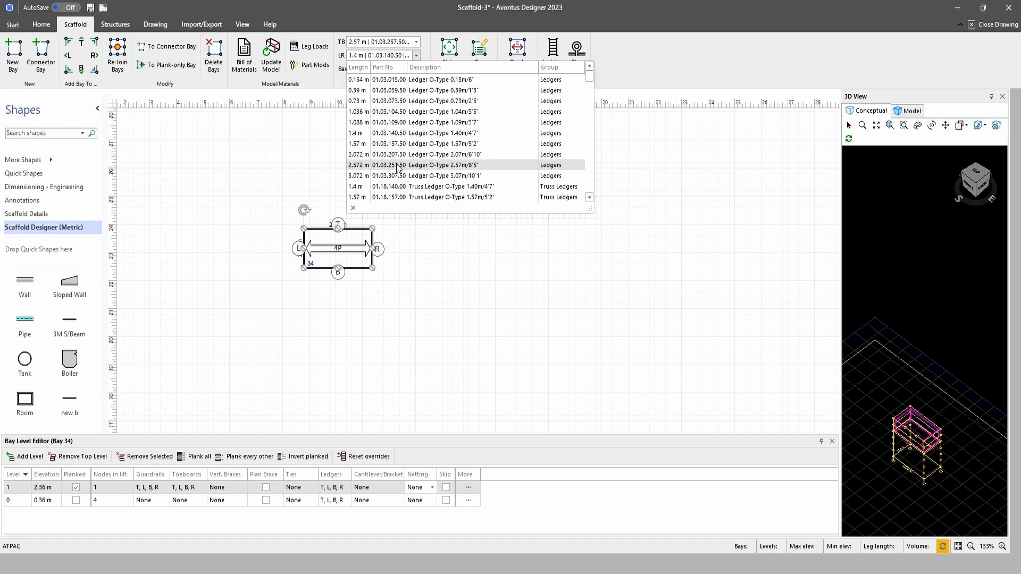
Set the LR length of bay 34 to 2.57 m using the O-Type ledger 01.03.257.50
click(398, 166)
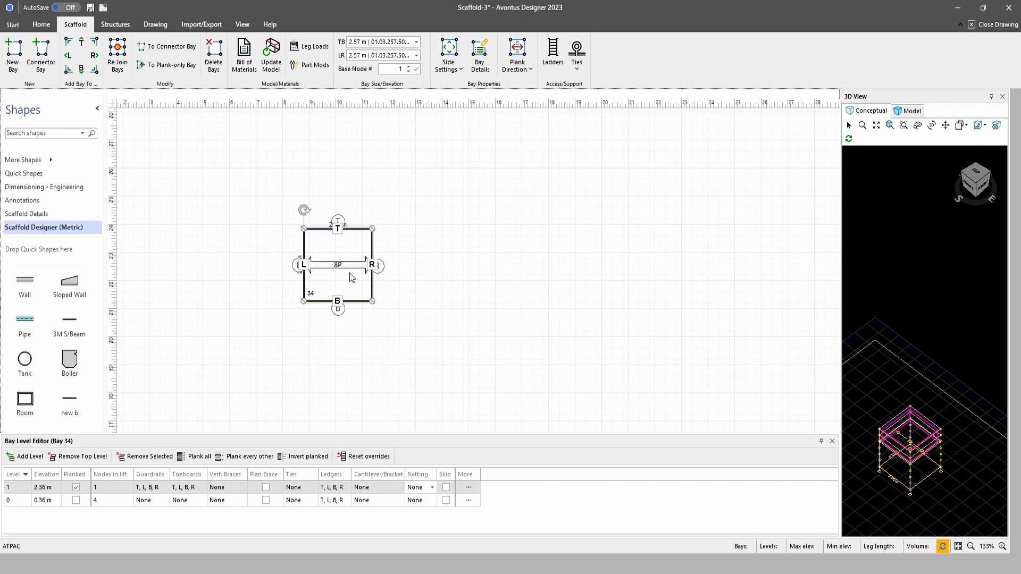
drag(336, 267, 335, 265)
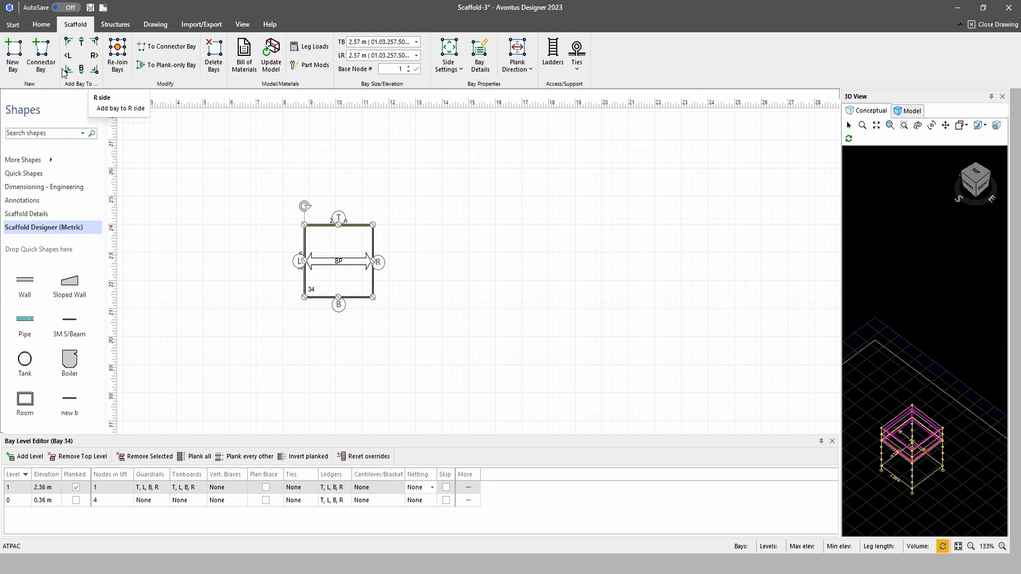
Add two bays in a row to the R side of bay 34, and one bay to the B side of the last one
click(95, 56)
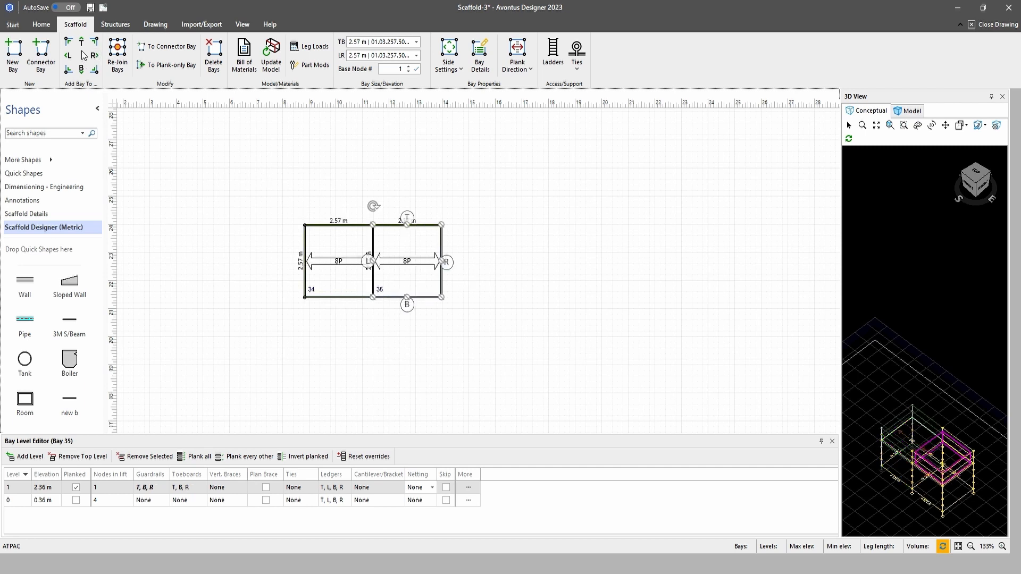
click(93, 56)
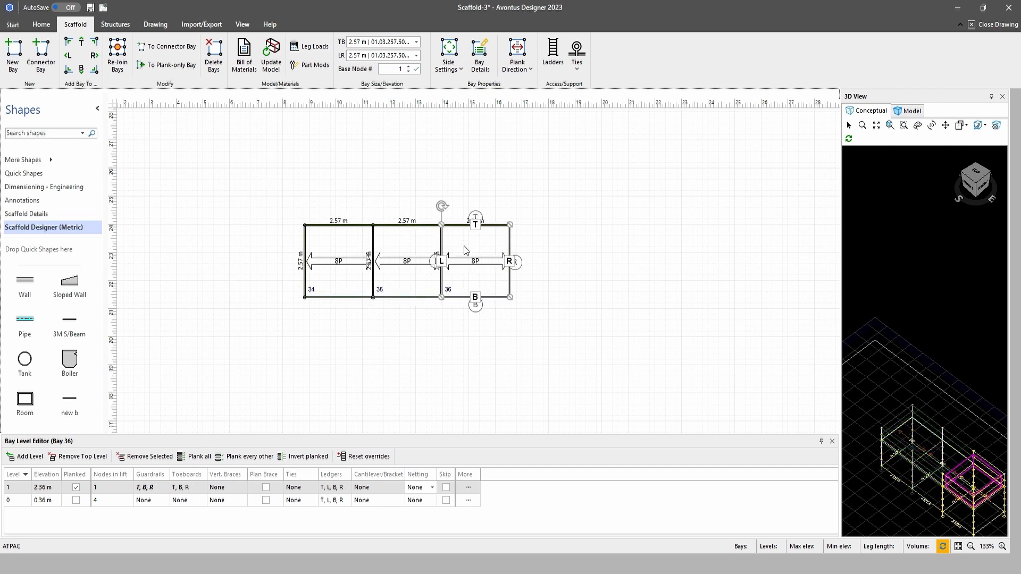
click(81, 69)
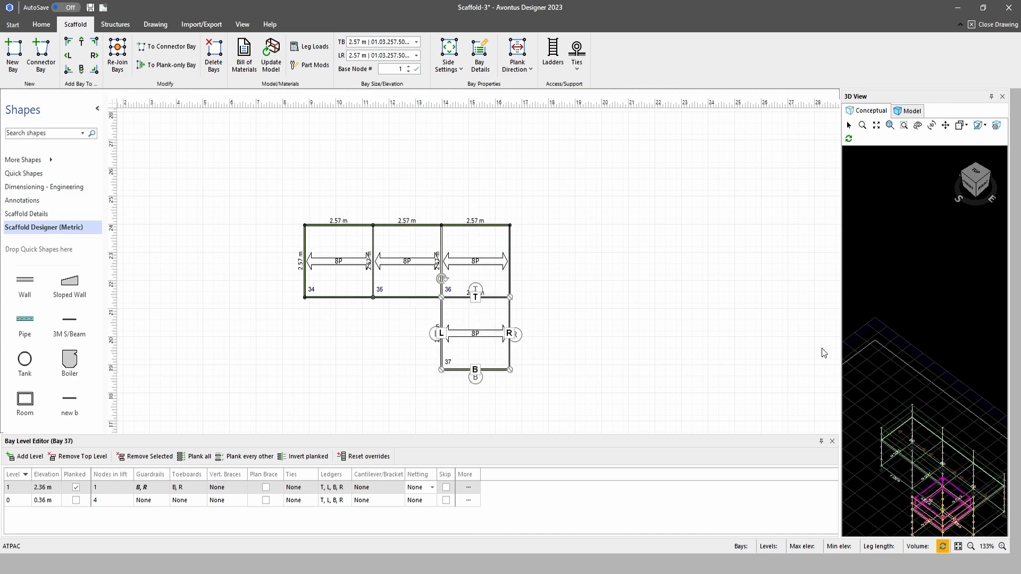
scroll(936, 396, down, 2)
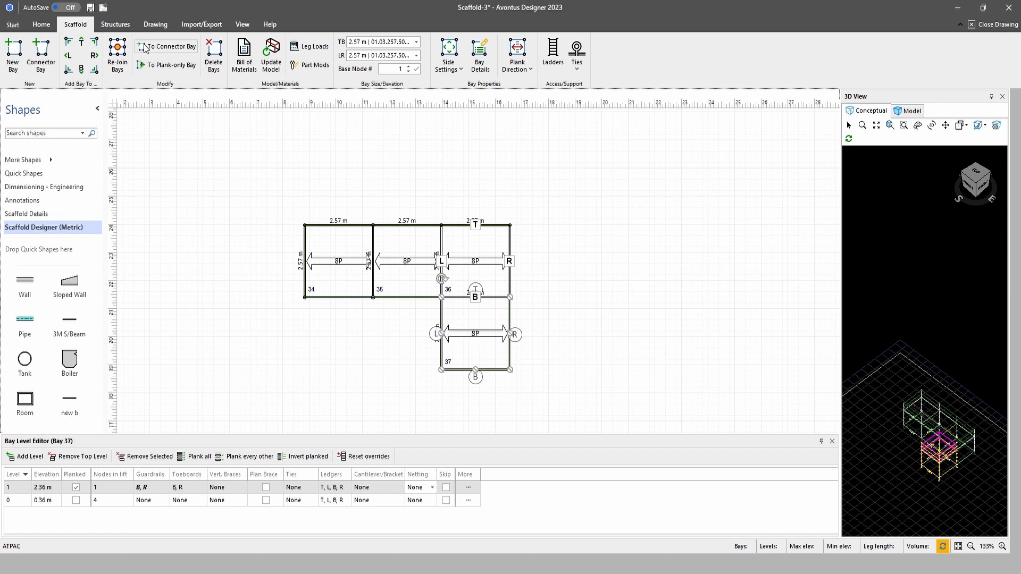
Move bay 34 away from the row and back against bay 35
click(337, 260)
drag(337, 260, 270, 260)
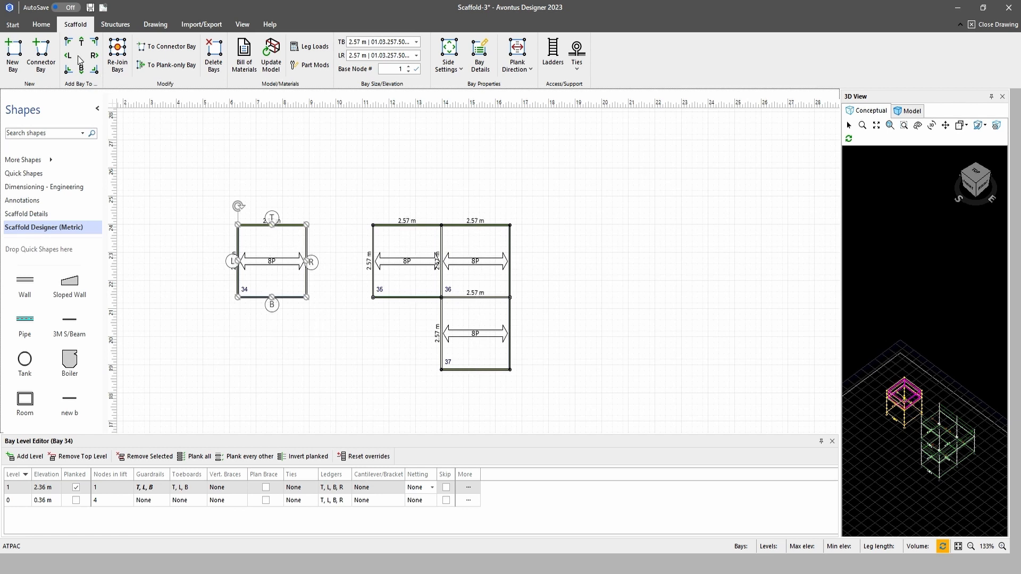
drag(283, 231, 350, 232)
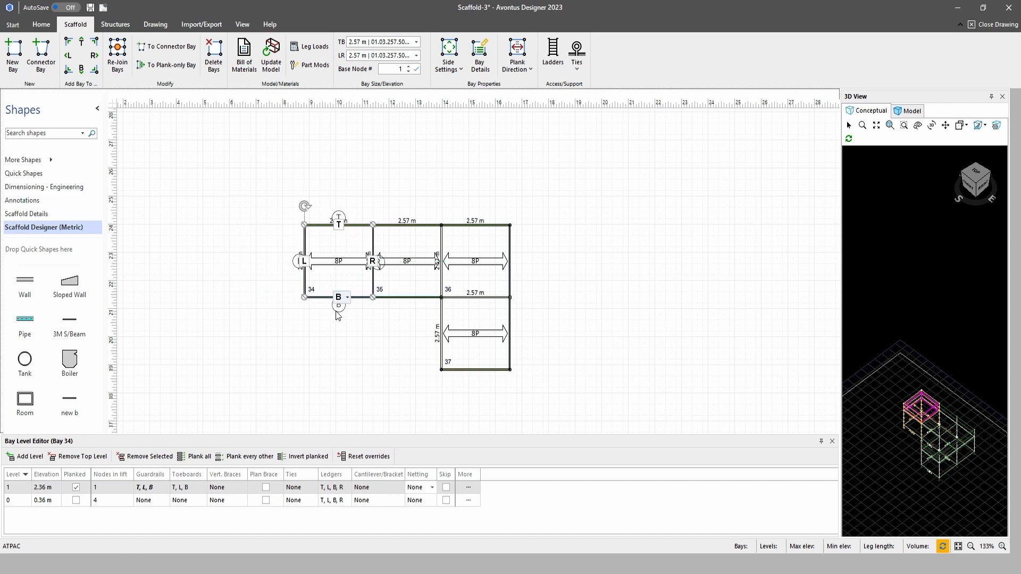
Add two levels to bay 37, the bay below the row
scroll(335, 344, down, 3)
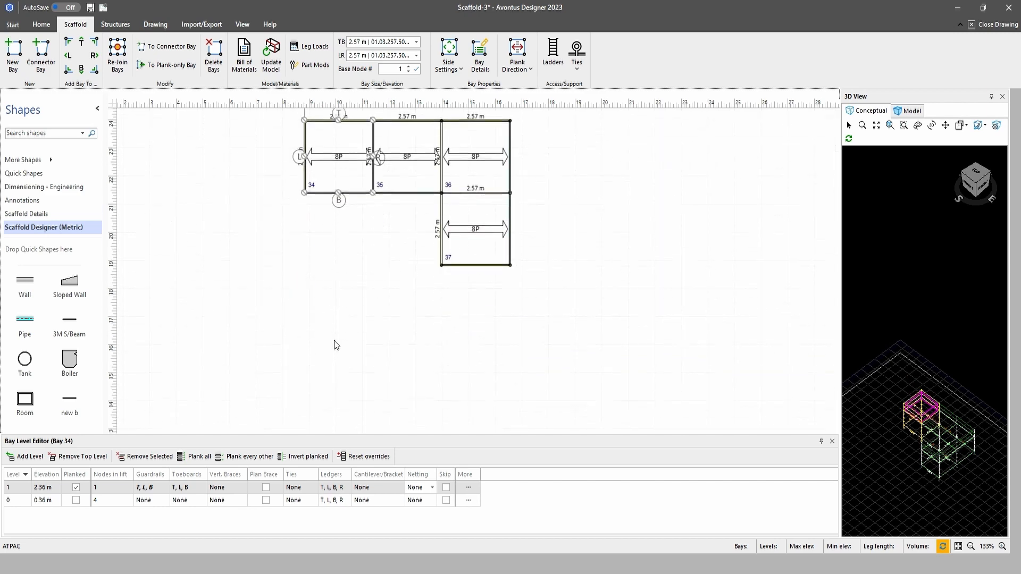
click(482, 235)
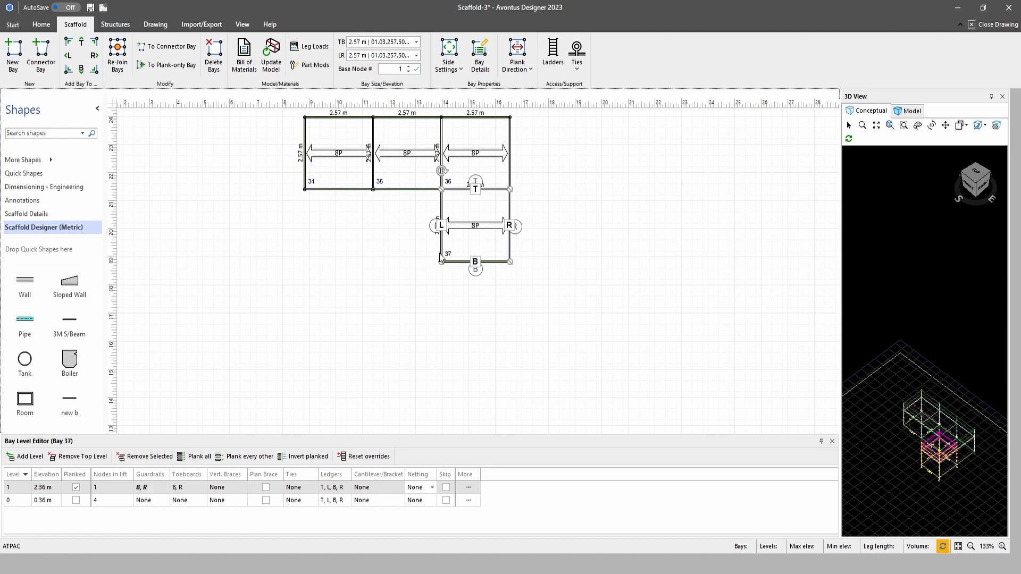
click(32, 457)
click(31, 457)
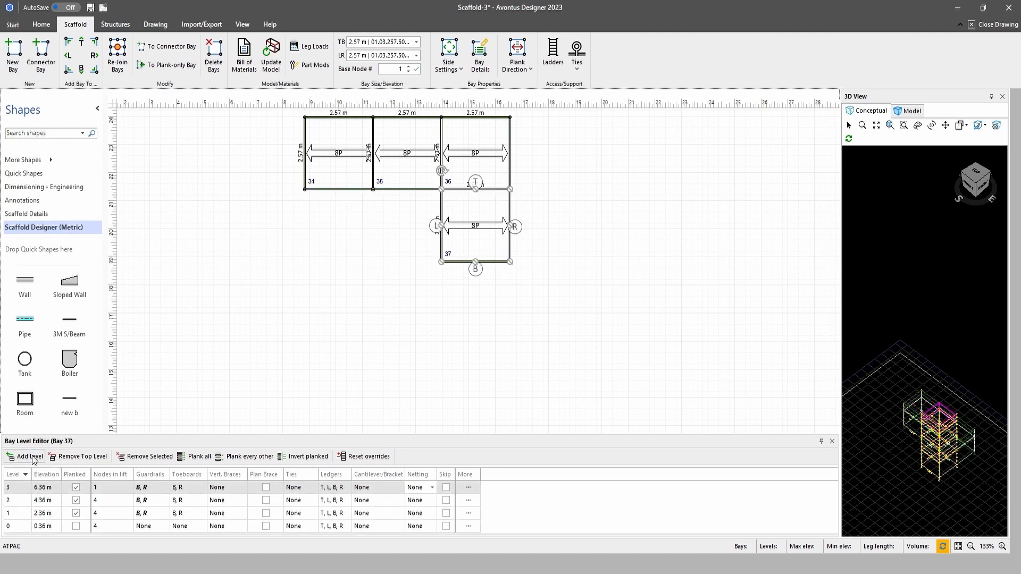
Remove the planking from levels 1 and 2 of bay 37
scroll(349, 412, down, 2)
scroll(357, 372, up, 2)
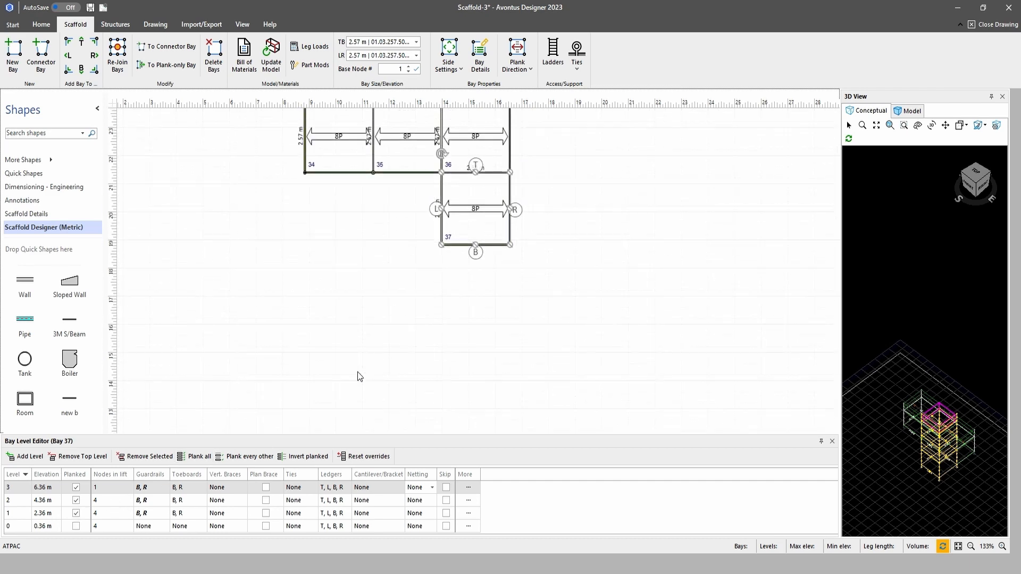
click(76, 513)
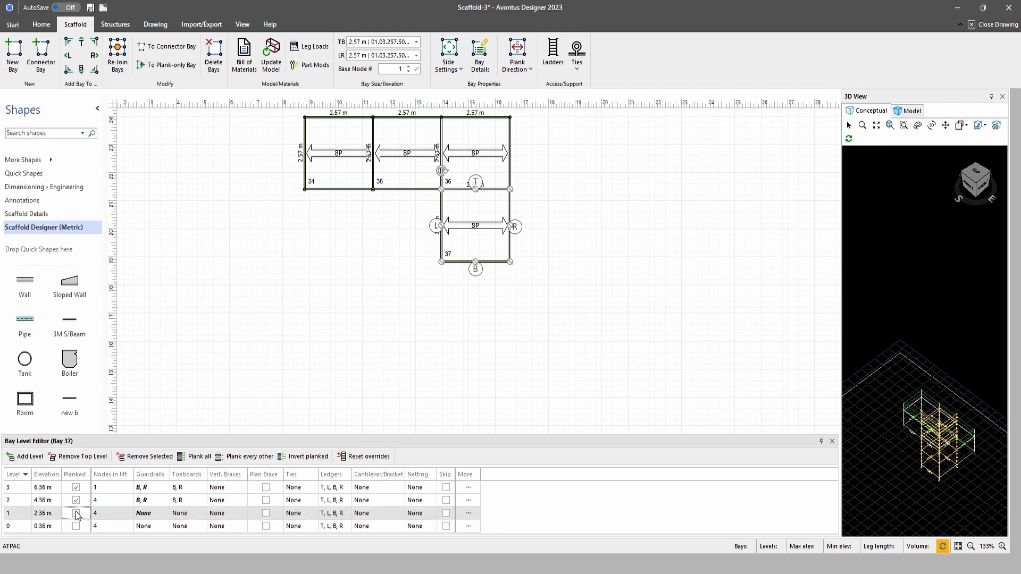
click(76, 501)
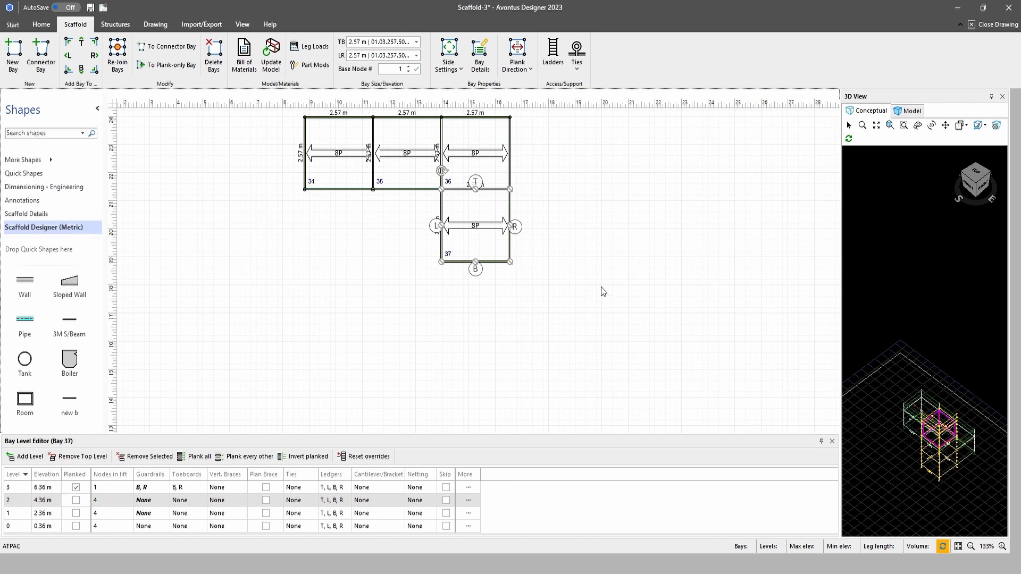
Move bay 37 to the free area below the row and extend it into a three-by-two grid, adding bays R, R, B, L, L
drag(491, 229, 346, 326)
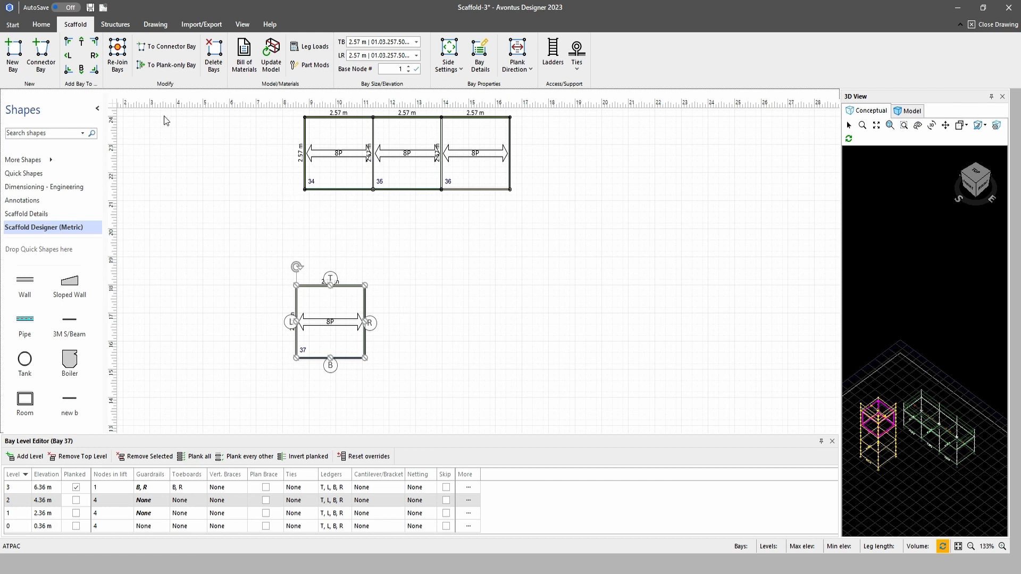
click(96, 55)
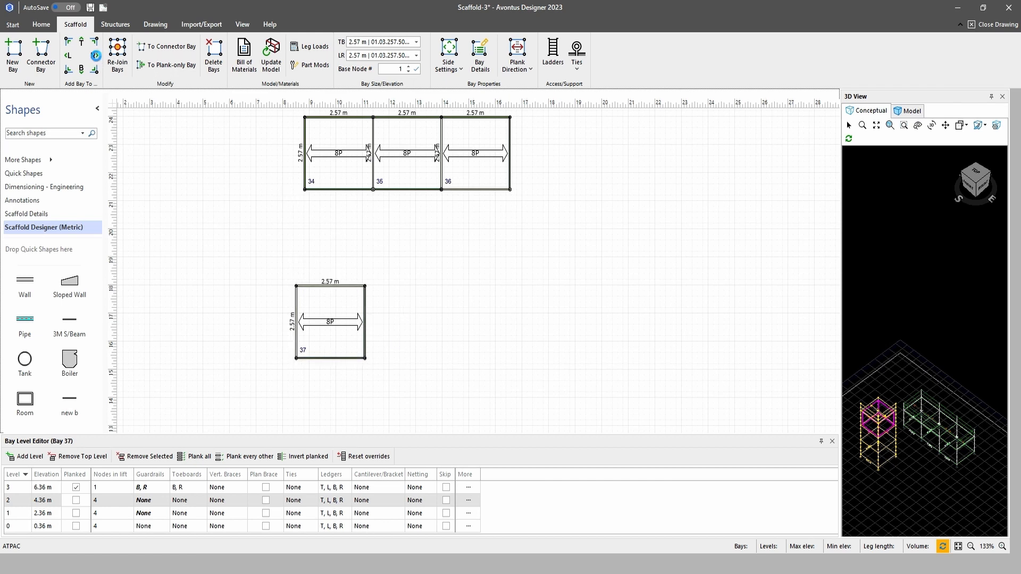
click(94, 55)
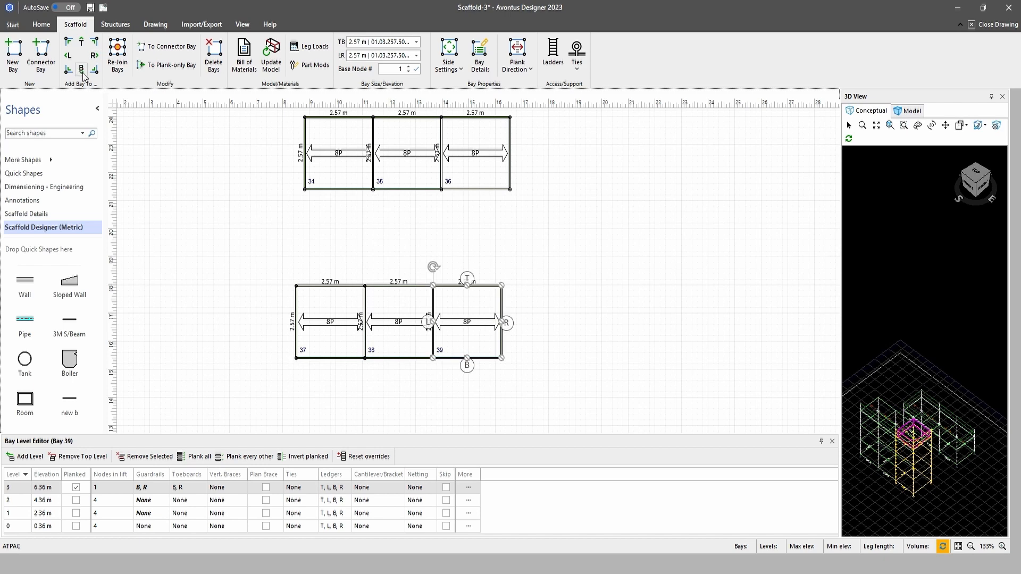
click(81, 69)
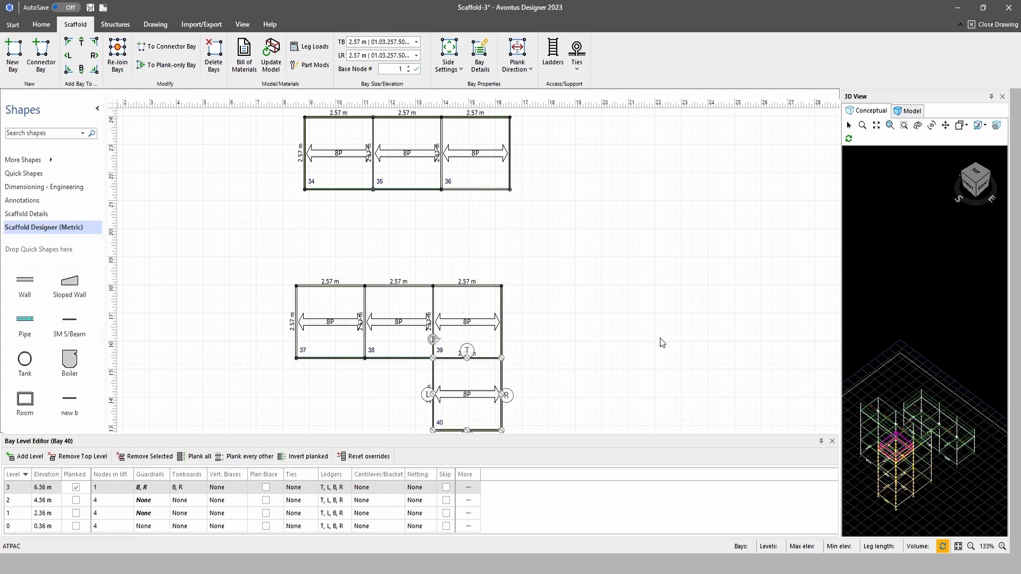
scroll(661, 341, down, 3)
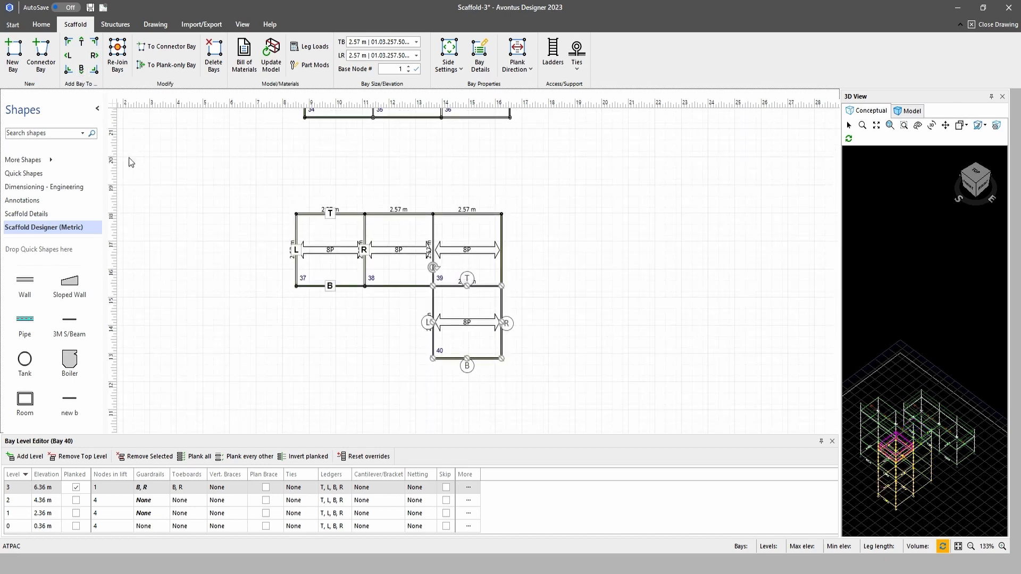
click(67, 55)
click(67, 55)
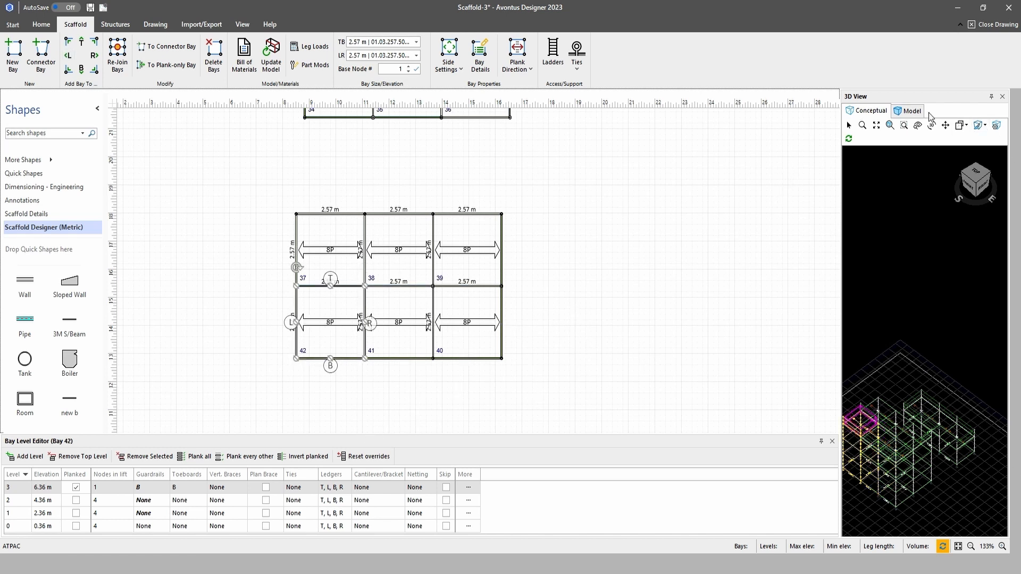
Build the full 3D model of the scaffold and inspect the new grid from an isometric angle
click(910, 111)
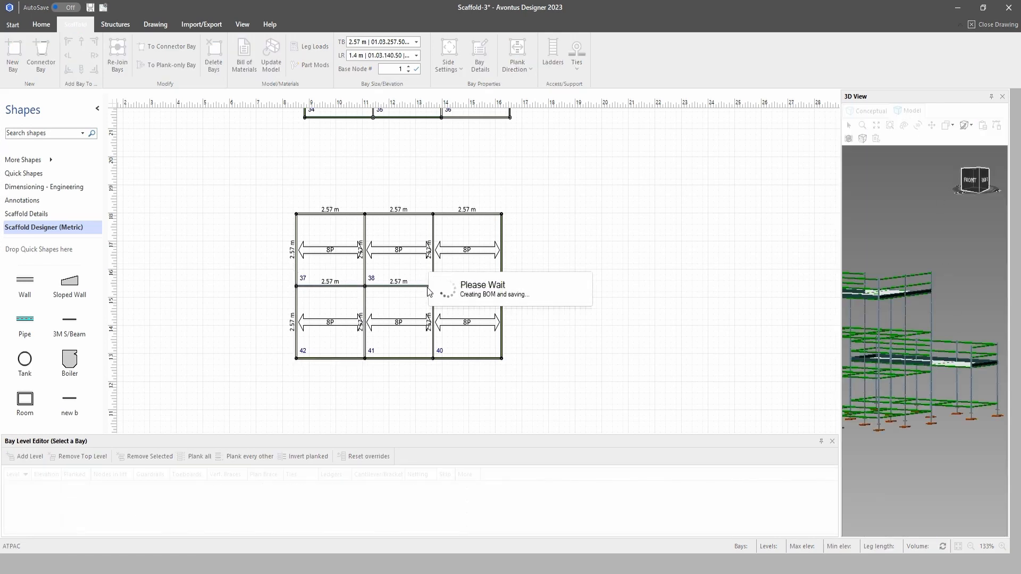
click(978, 192)
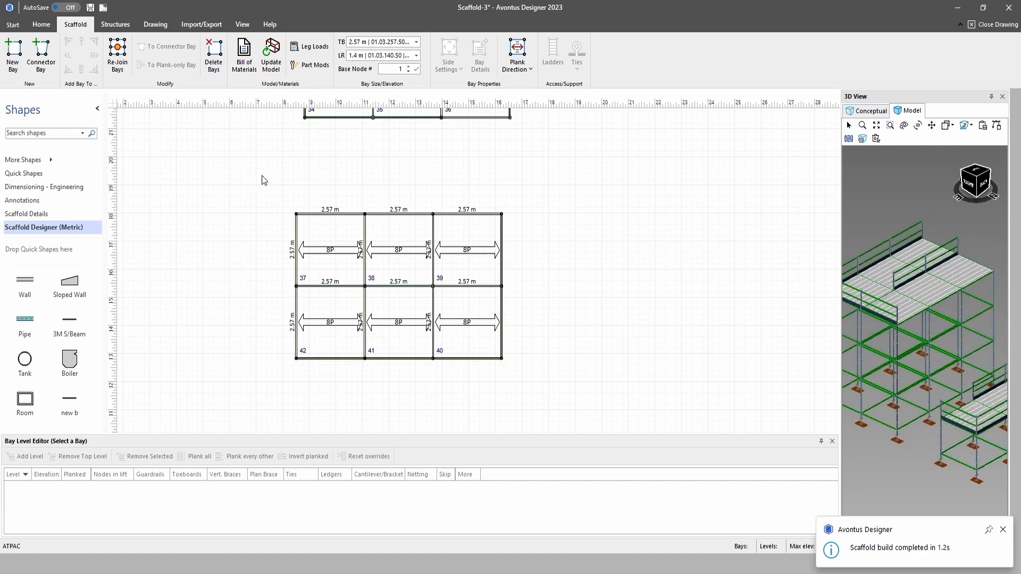
Re-join all six bays of the three-by-two grid and rebuild the 3D model
drag(262, 176, 584, 372)
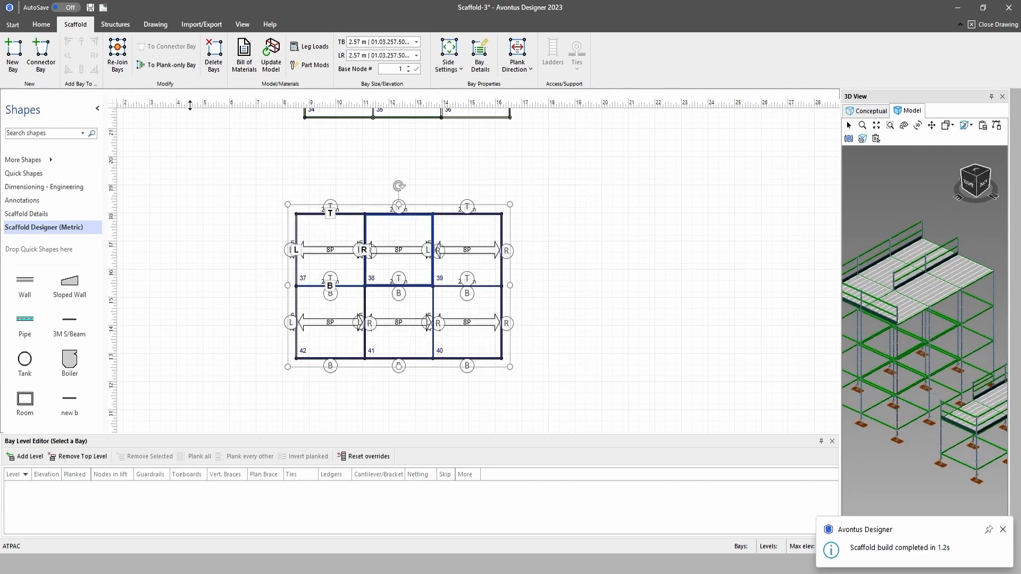
click(118, 57)
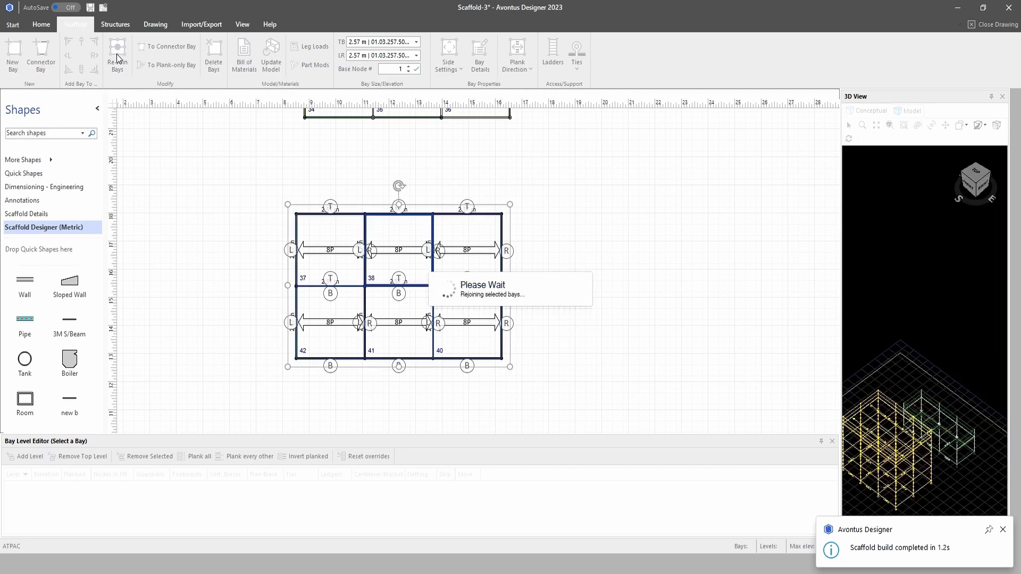
click(911, 112)
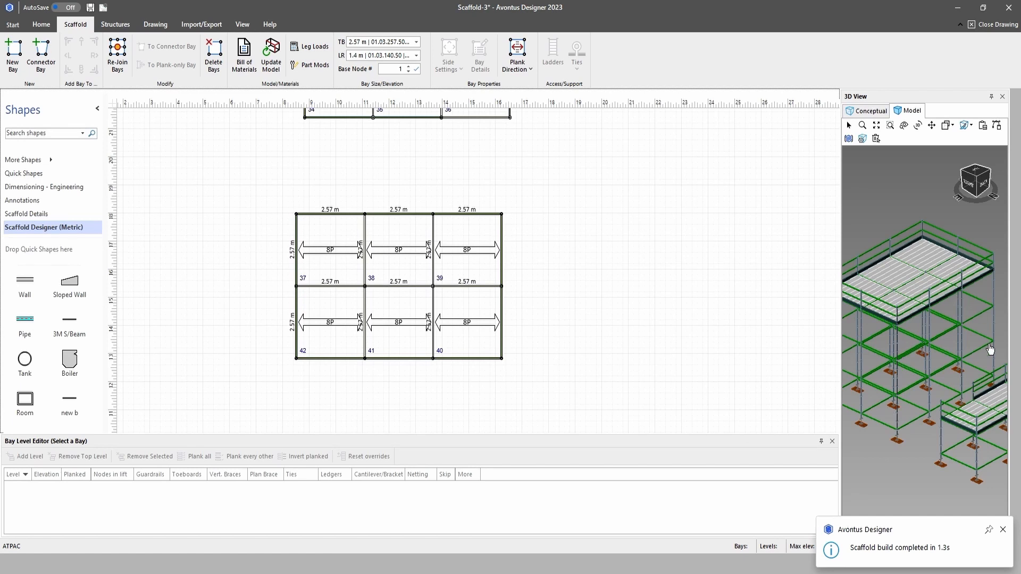
Add vertical braces on all four sides of bay 37
click(330, 254)
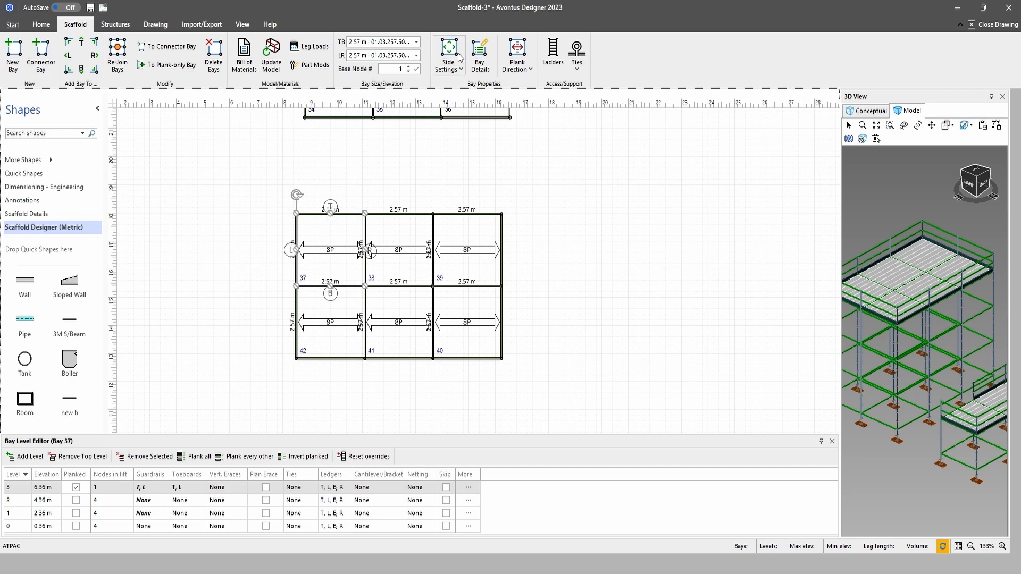
click(450, 54)
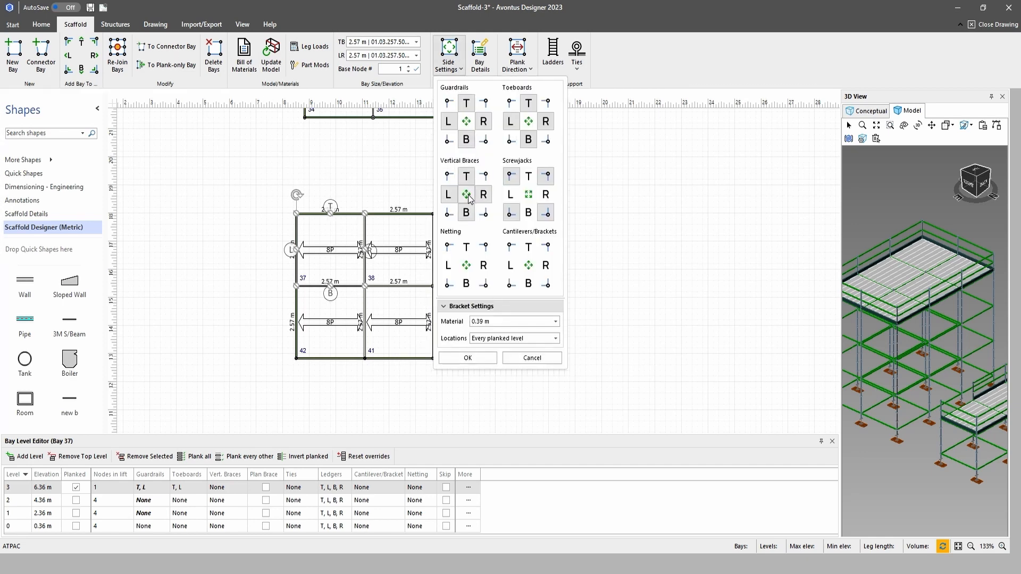
click(468, 358)
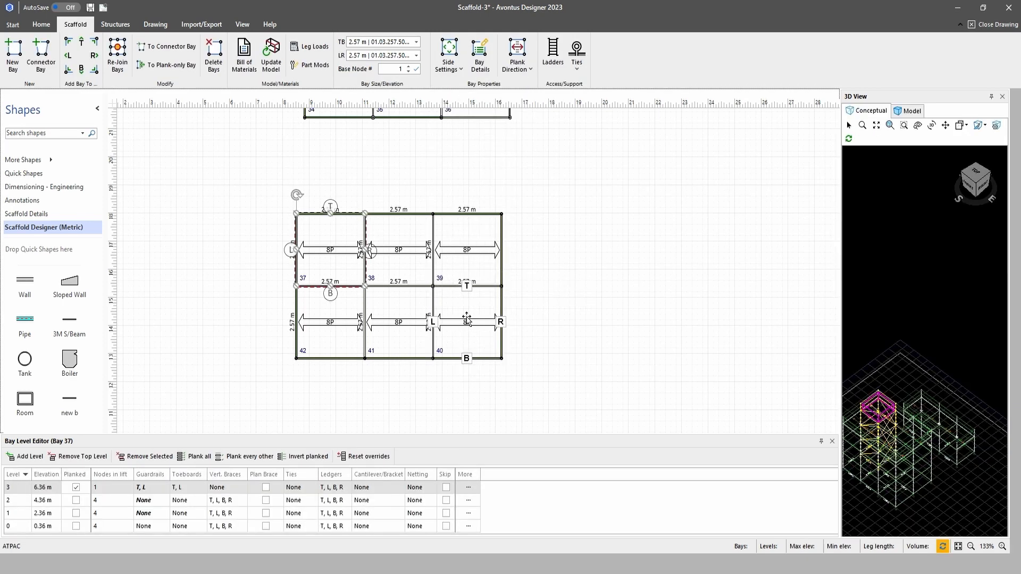
Add vertical braces on all four sides of bay 40, leaving its cantilevers/brackets off
click(467, 321)
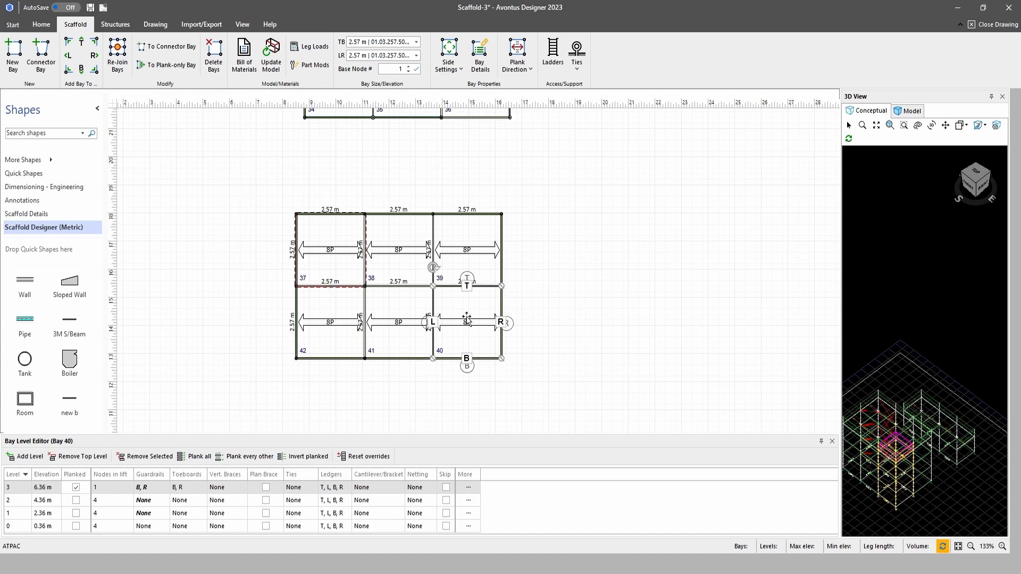
click(449, 53)
click(532, 270)
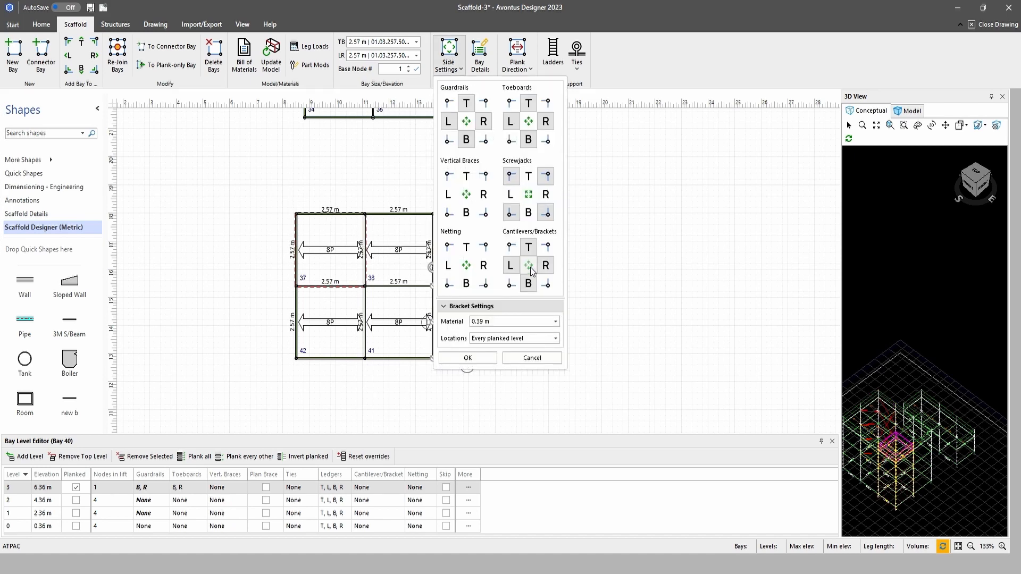
click(531, 270)
click(466, 194)
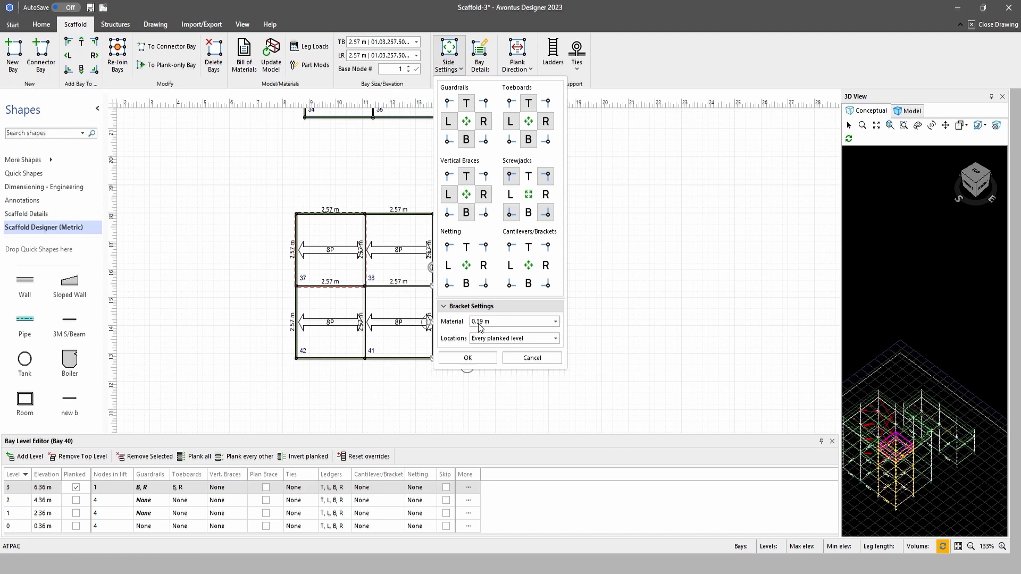
click(467, 358)
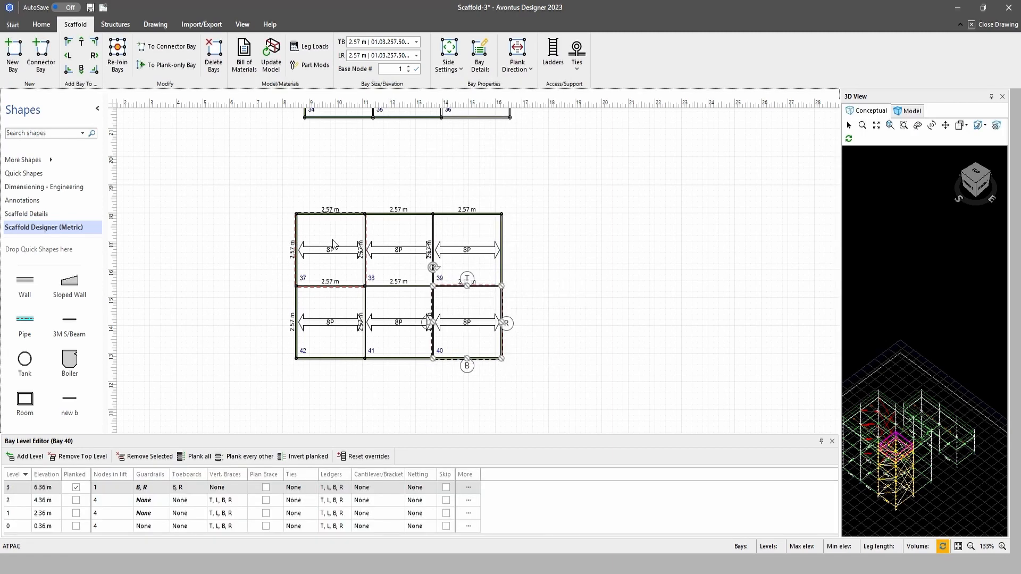
Add a third row to the grid: one bay on the B side of bay 40, and two more continuing to its L side
scroll(557, 324, down, 3)
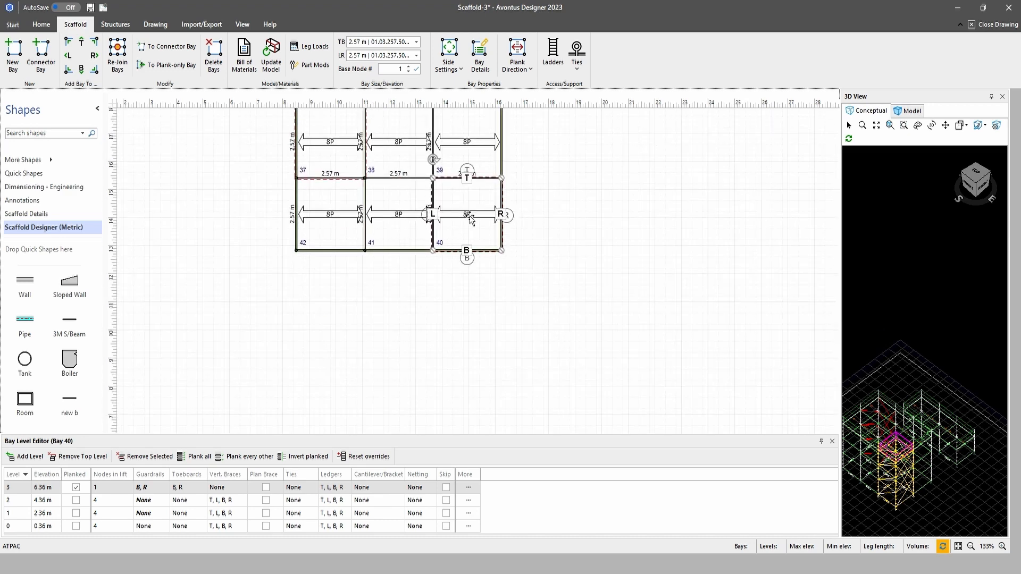
click(80, 70)
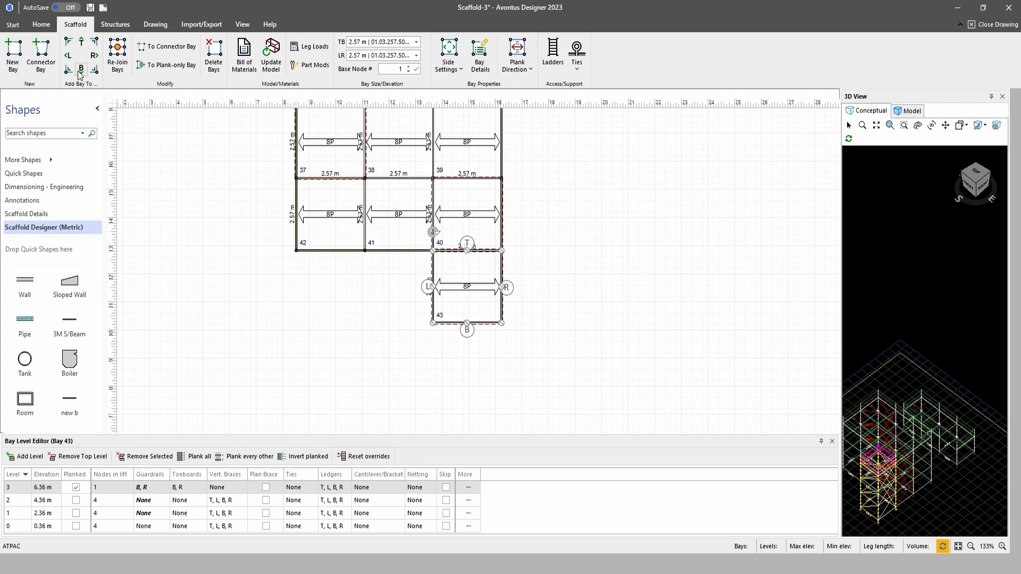
click(68, 56)
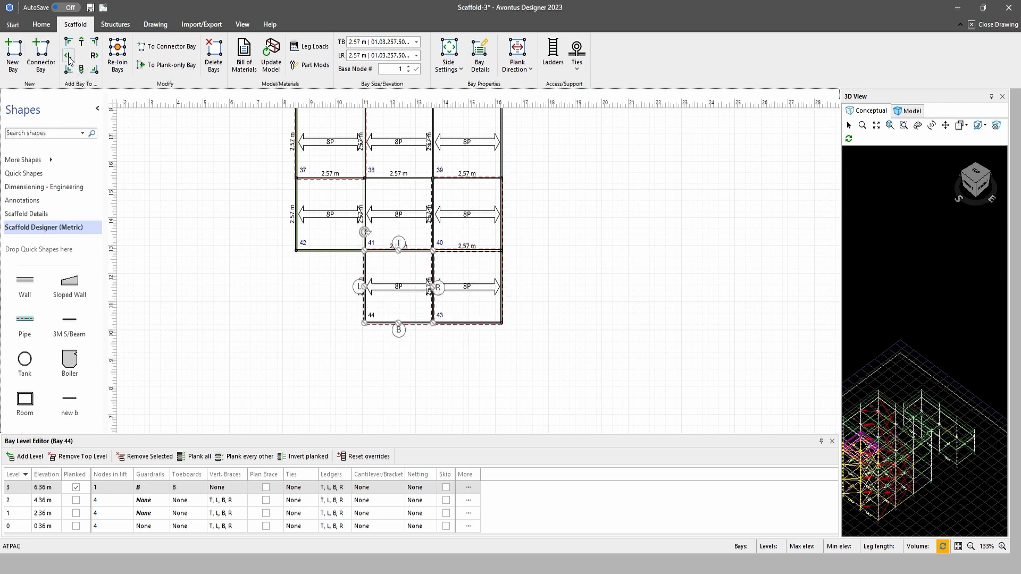
click(68, 57)
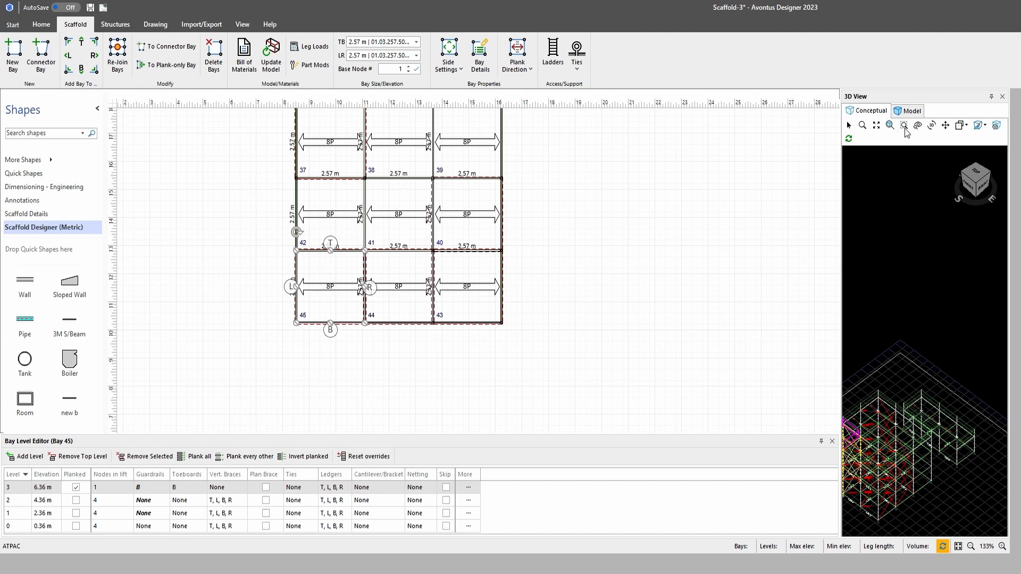
Examine the built 3D scaffold model from the front, with the three-row grid in full view
click(913, 112)
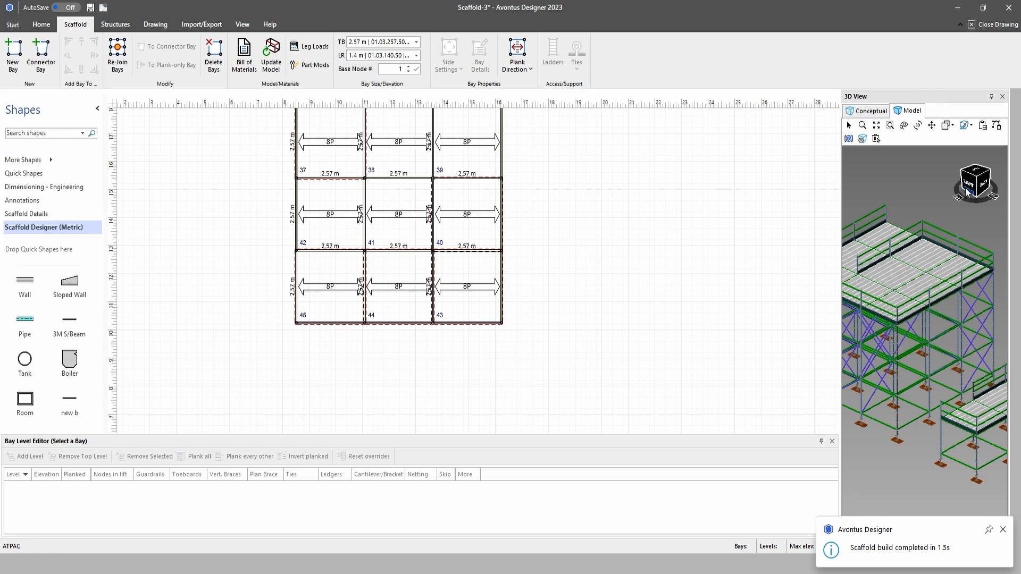
drag(969, 194, 1011, 198)
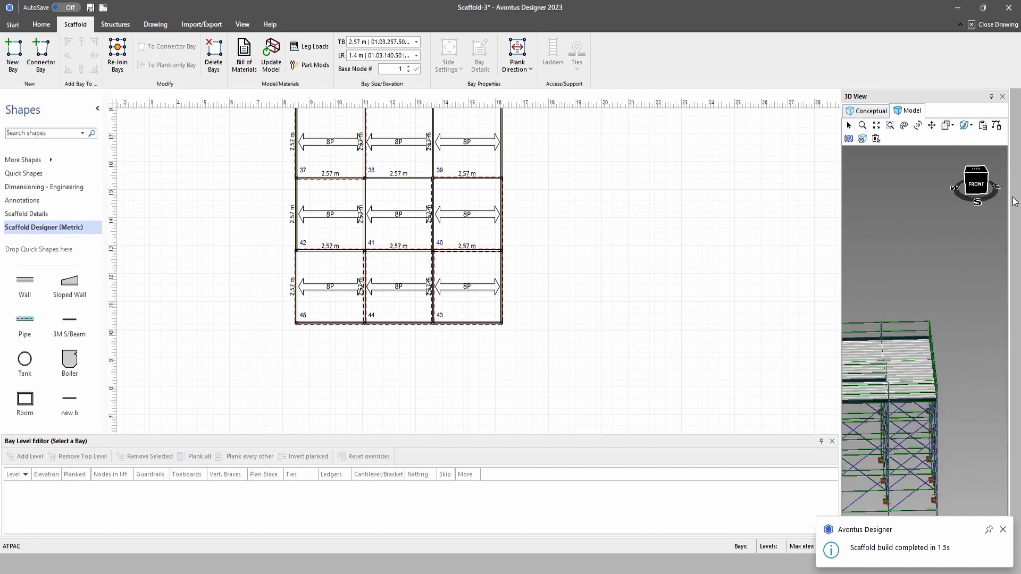
click(932, 126)
drag(857, 482, 920, 374)
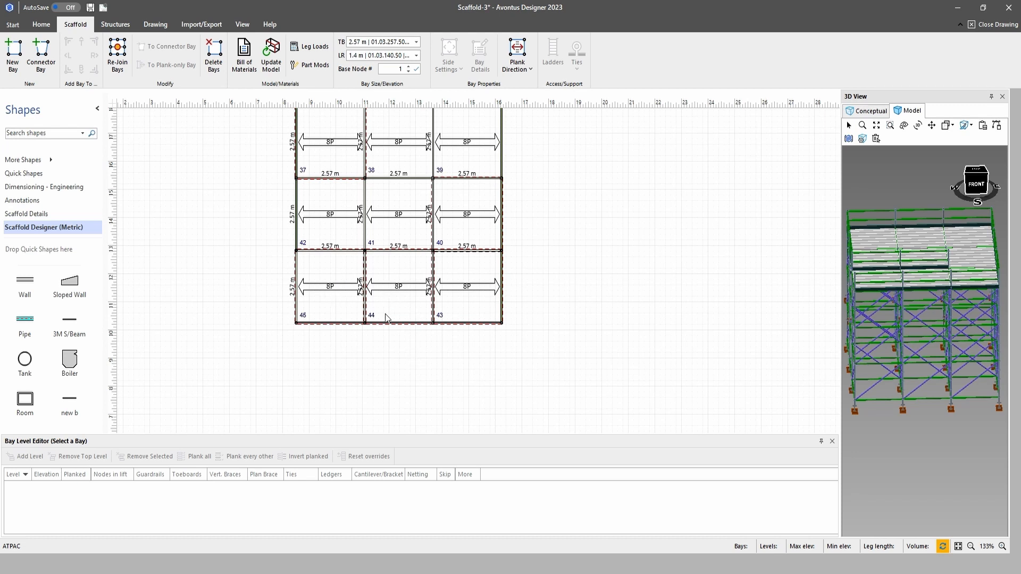
Remove the vertical braces from all four sides of bay 44
click(331, 290)
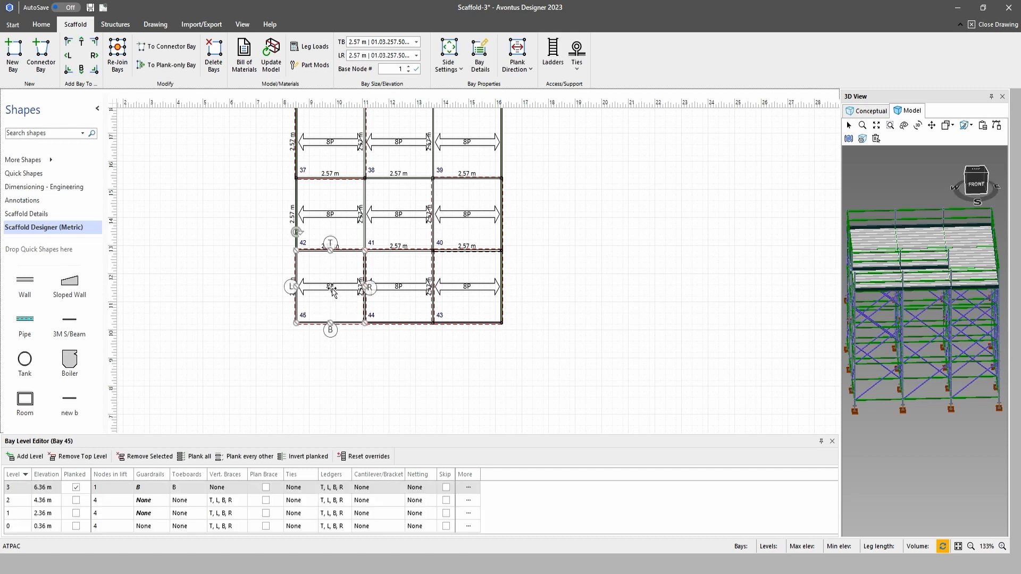
click(407, 290)
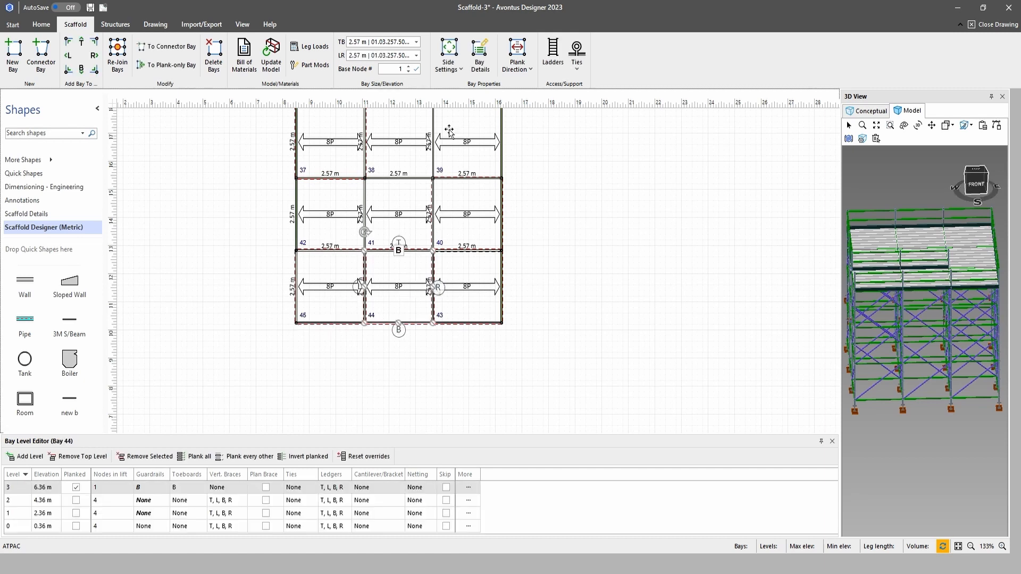
click(453, 54)
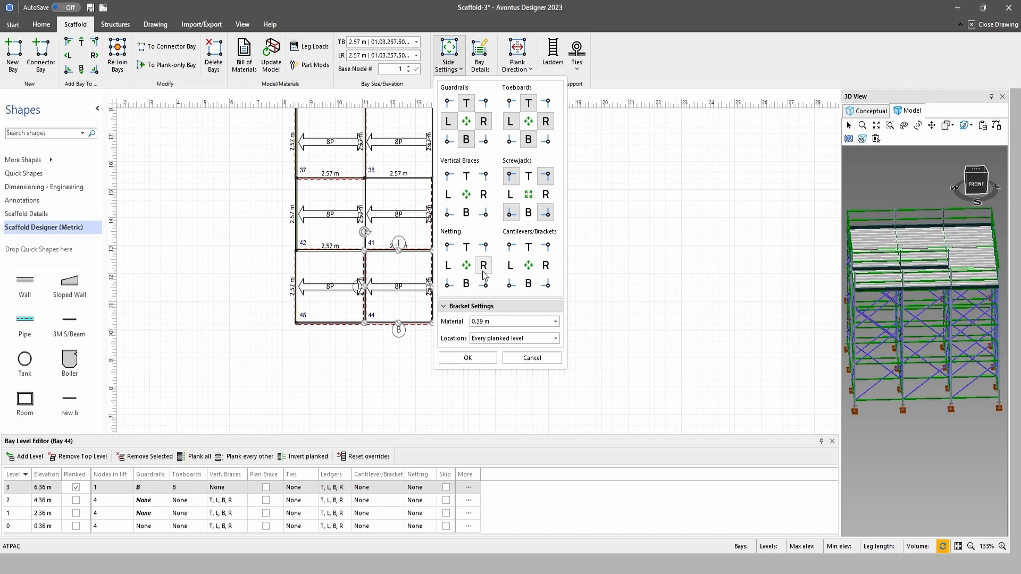
click(467, 358)
Clear the vertical braces on all four sides of bay 43
click(468, 290)
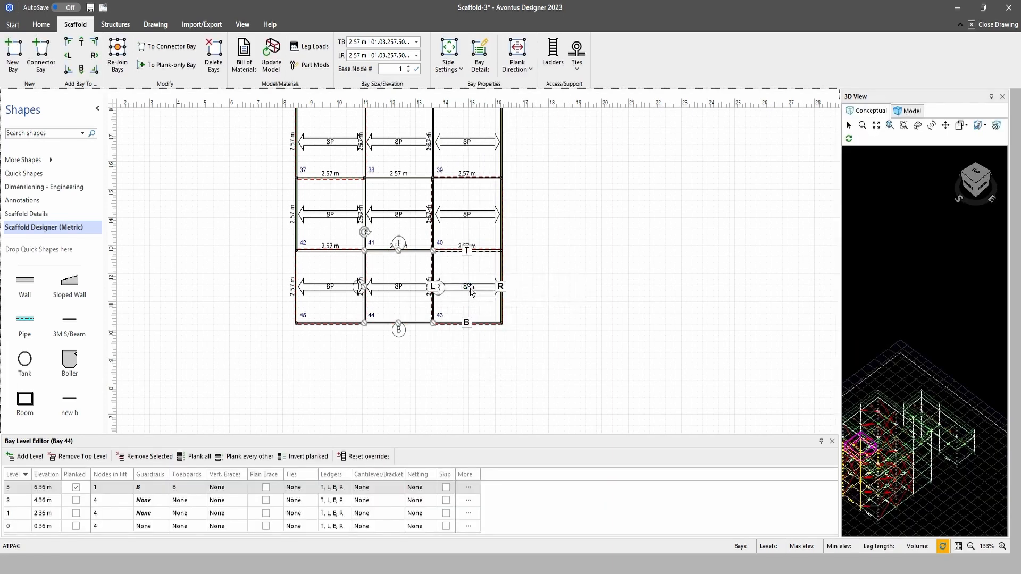
click(449, 53)
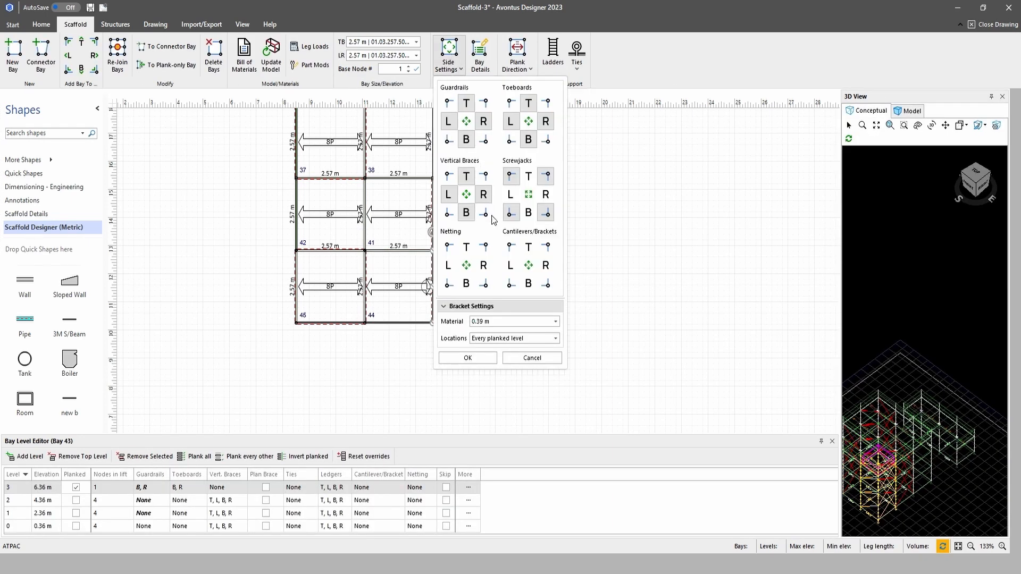
click(466, 195)
click(467, 358)
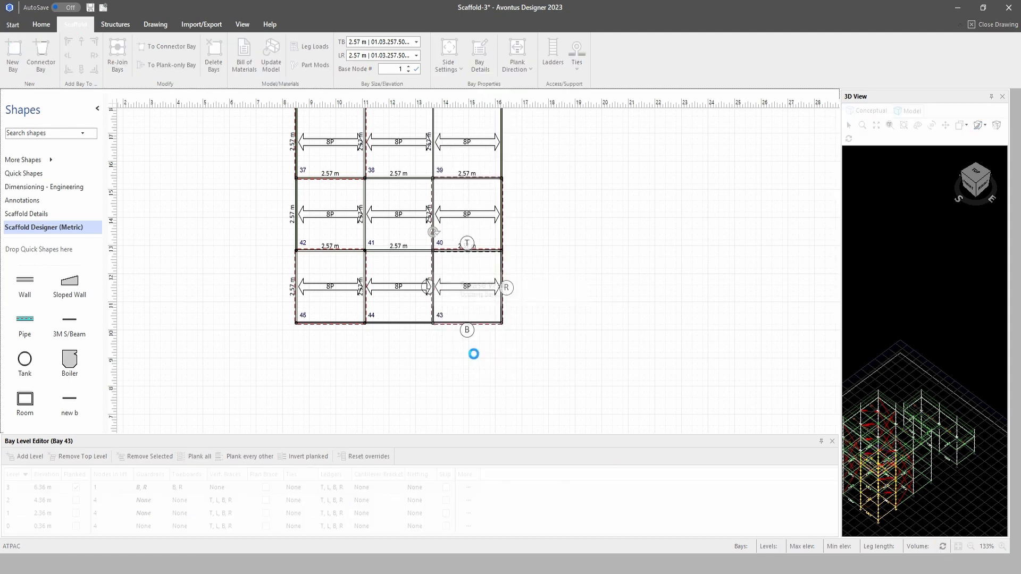
scroll(556, 344, up, 3)
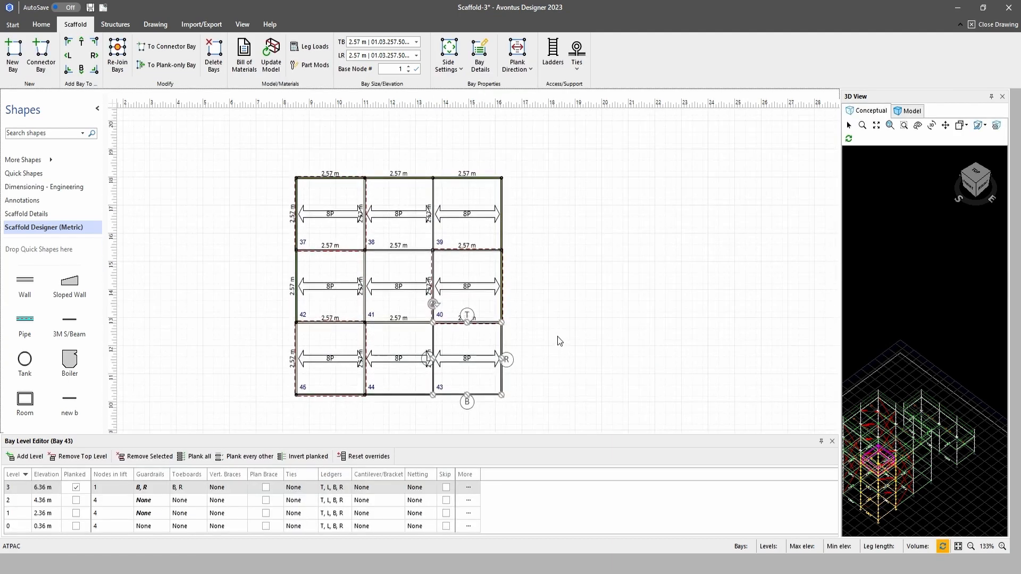
scroll(558, 341, down, 1)
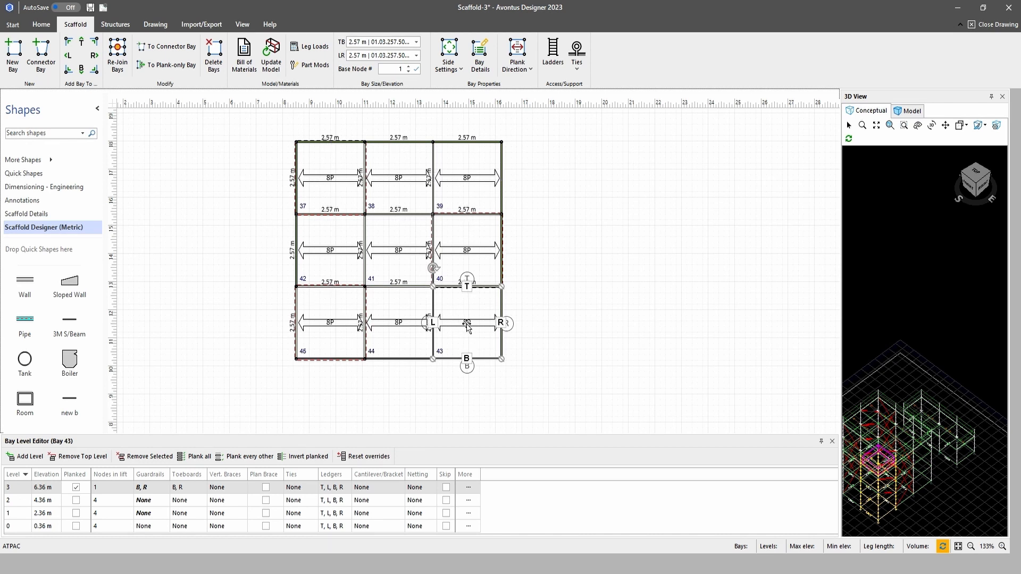
key(Escape)
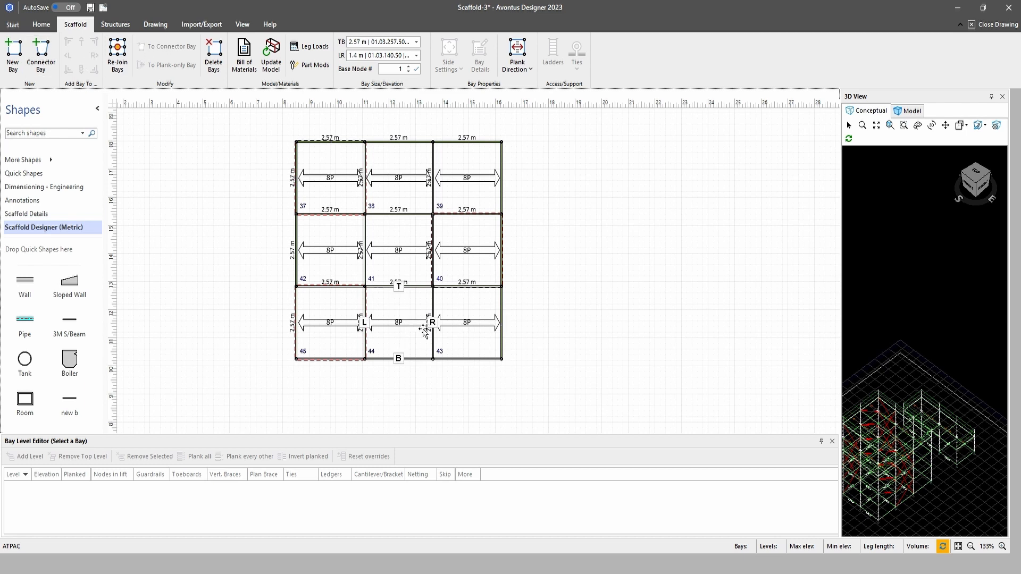
Create a separate bay from the R side of bay 43, clear of the grid, with vertical braces on all four sides
click(455, 325)
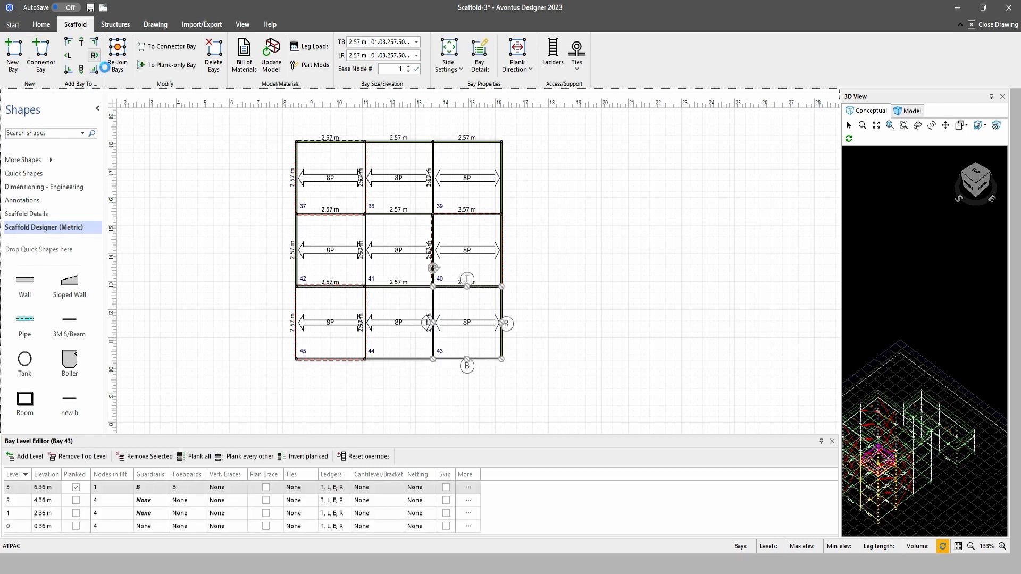
drag(538, 330, 713, 319)
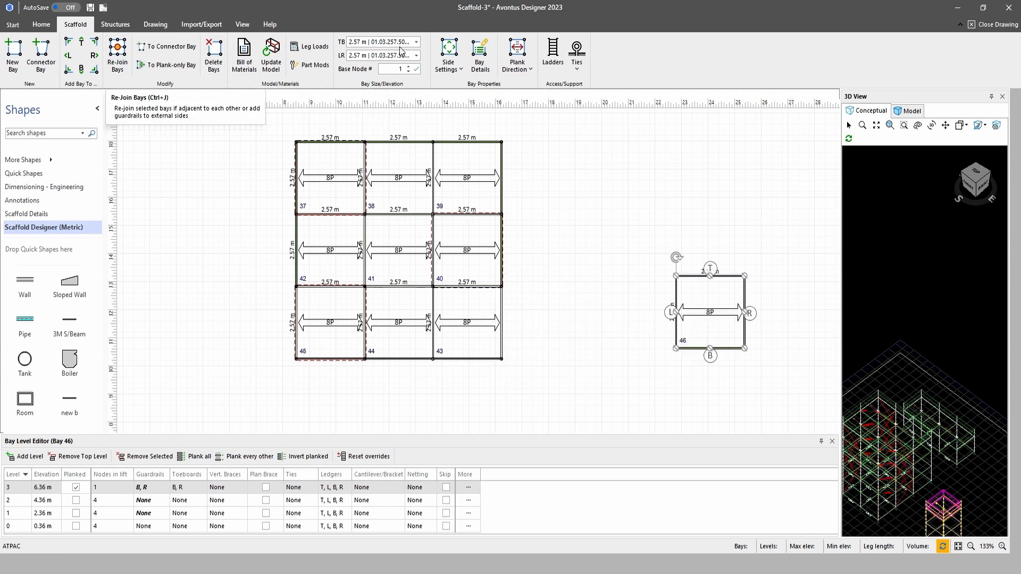
click(448, 53)
click(466, 195)
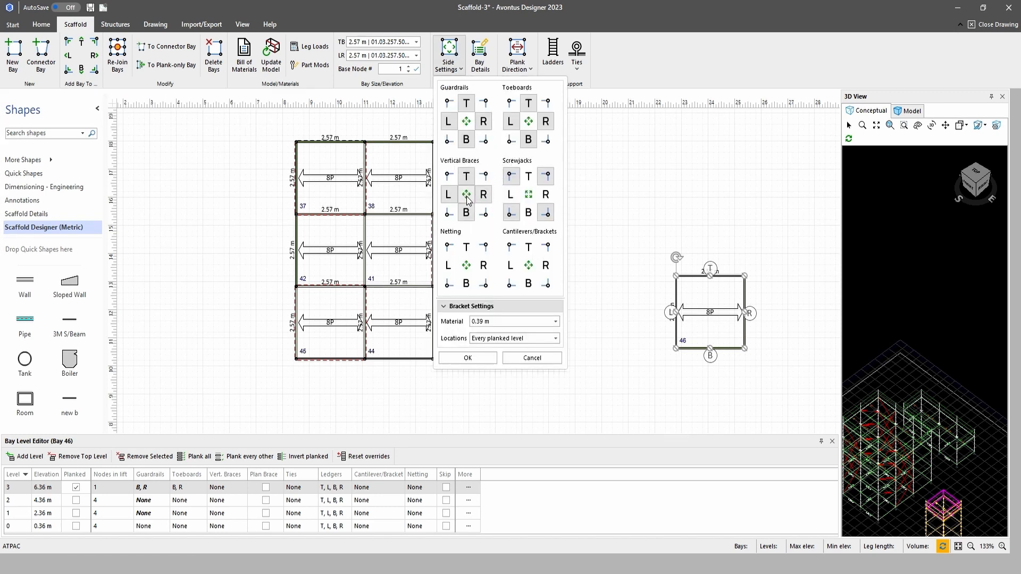
click(468, 358)
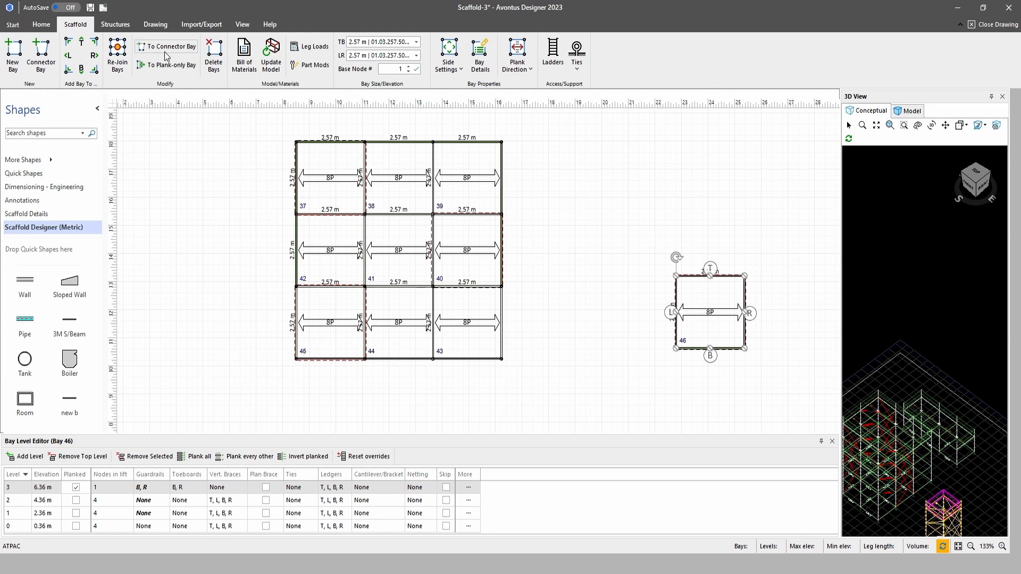
Extend the separate braced bay with two more bays in a row on its T side
click(82, 45)
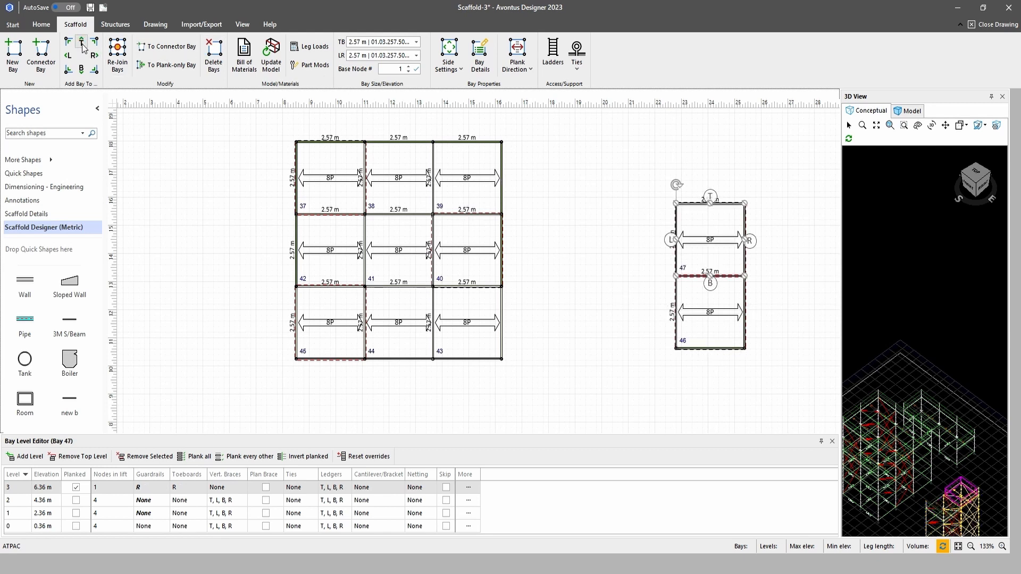
click(83, 46)
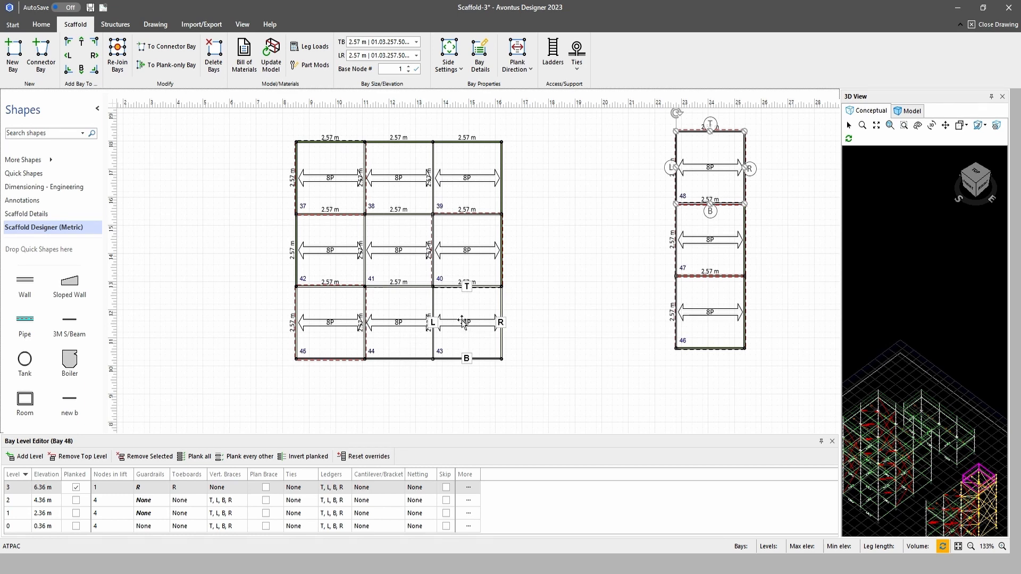
Move bay 41 out of the grid's centre and put the T-most bay of the separate braced column in its place
click(407, 253)
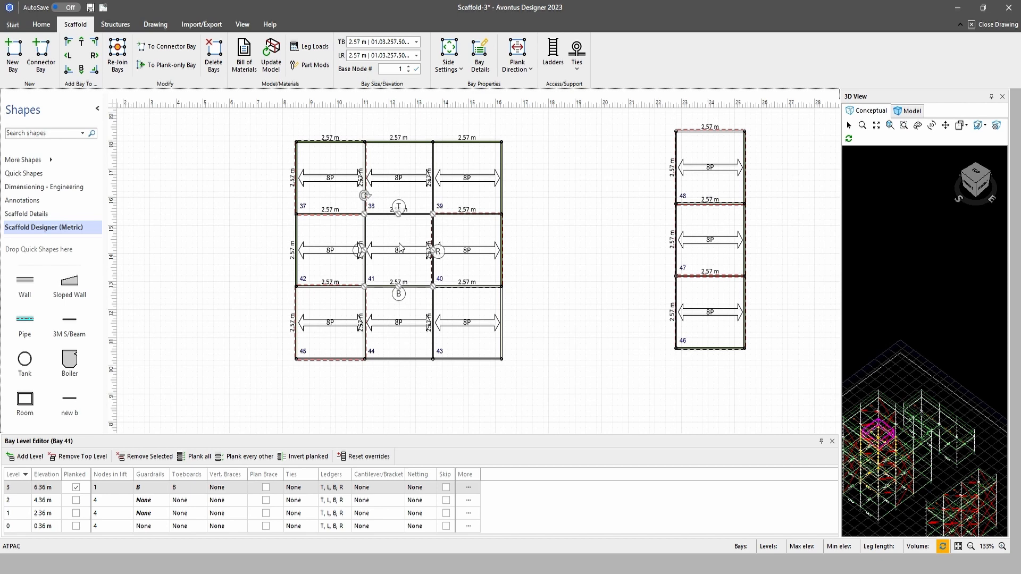
key(Escape)
click(398, 248)
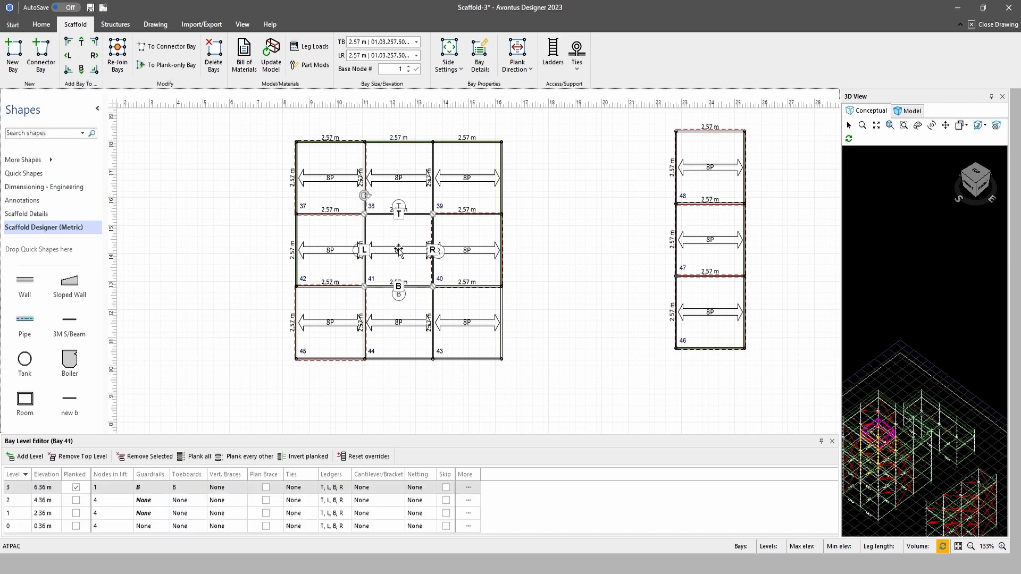
drag(399, 248, 158, 318)
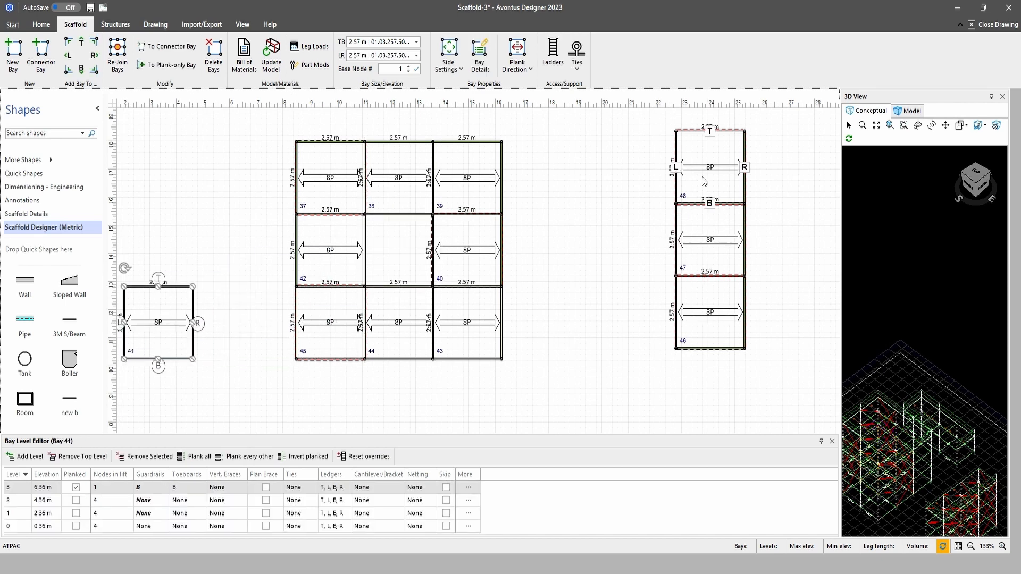
drag(707, 170, 393, 254)
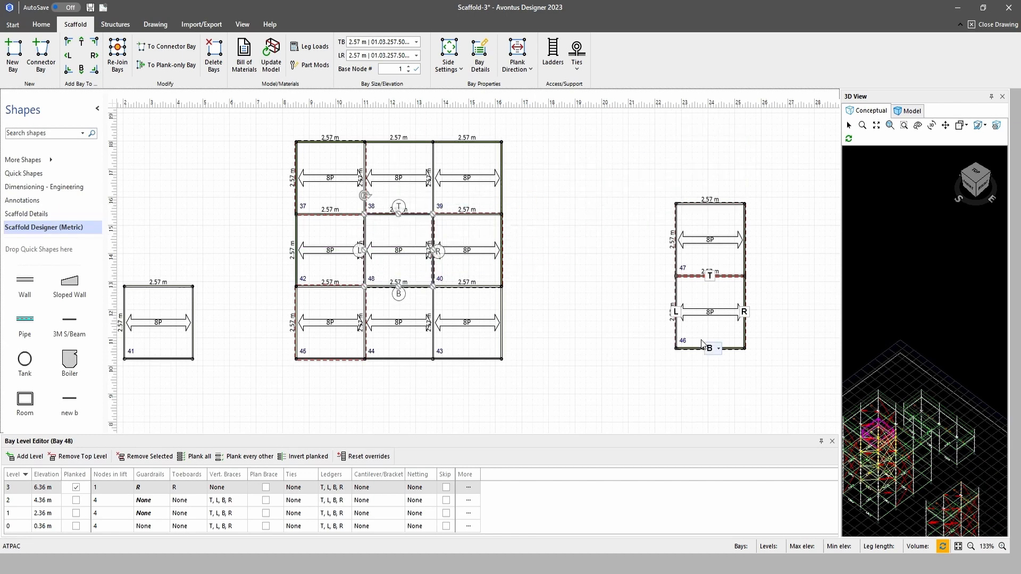
Move bay 39 out of the grid's corner and fill the gap with braced bay 47
click(483, 178)
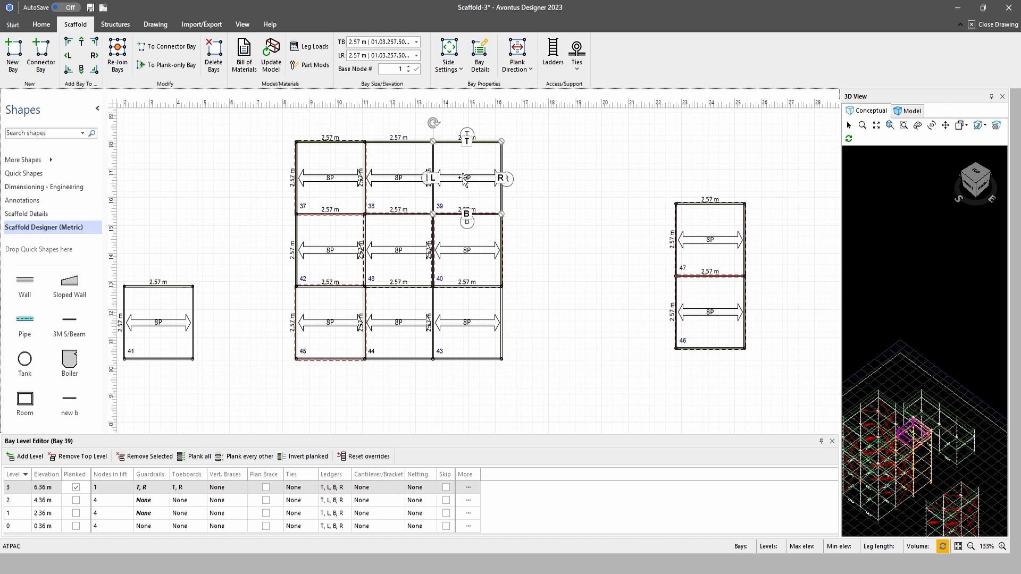
drag(465, 179, 638, 169)
click(724, 243)
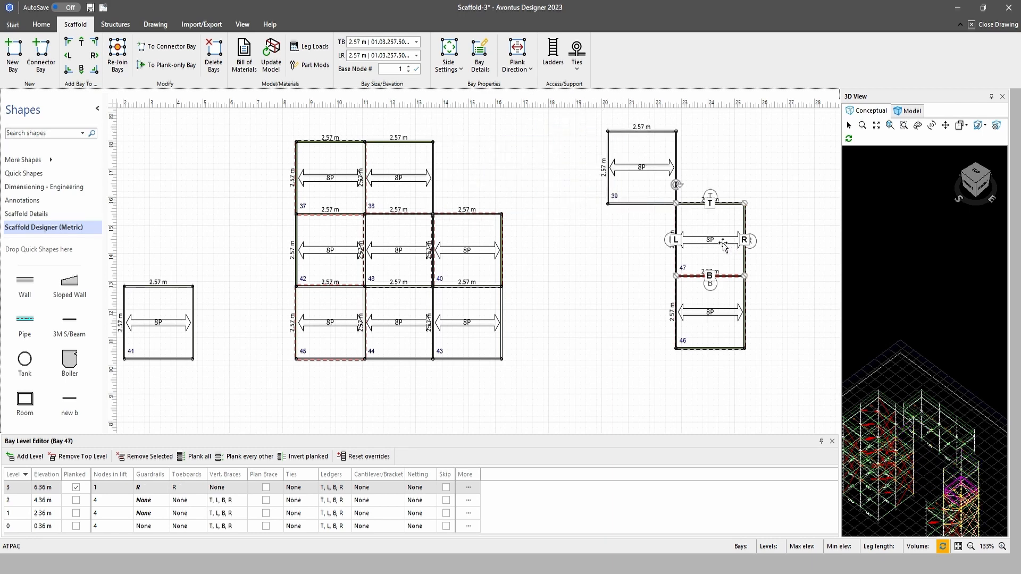
drag(724, 243, 500, 182)
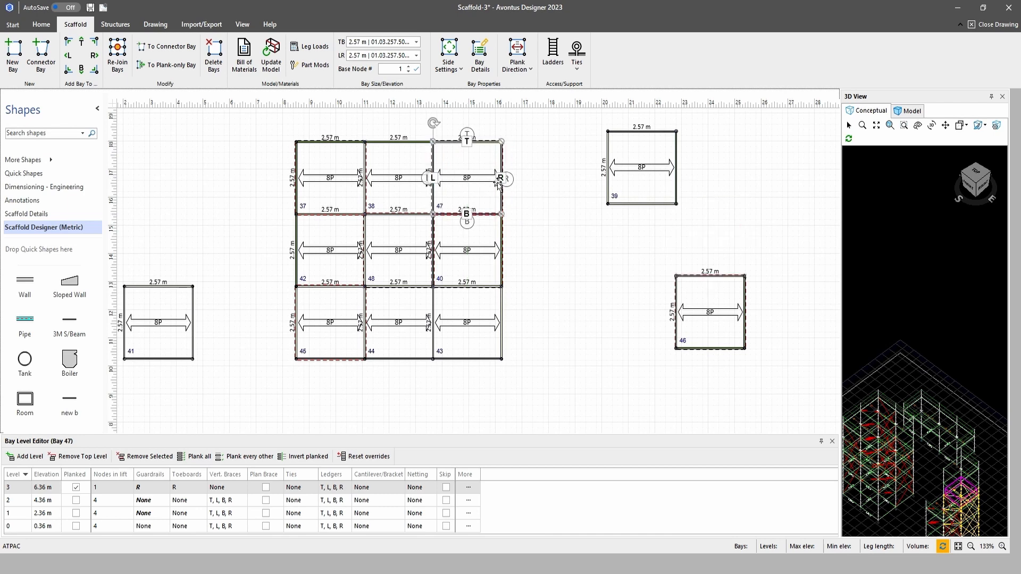
Delete the two displaced bays, 39 and 41
click(639, 166)
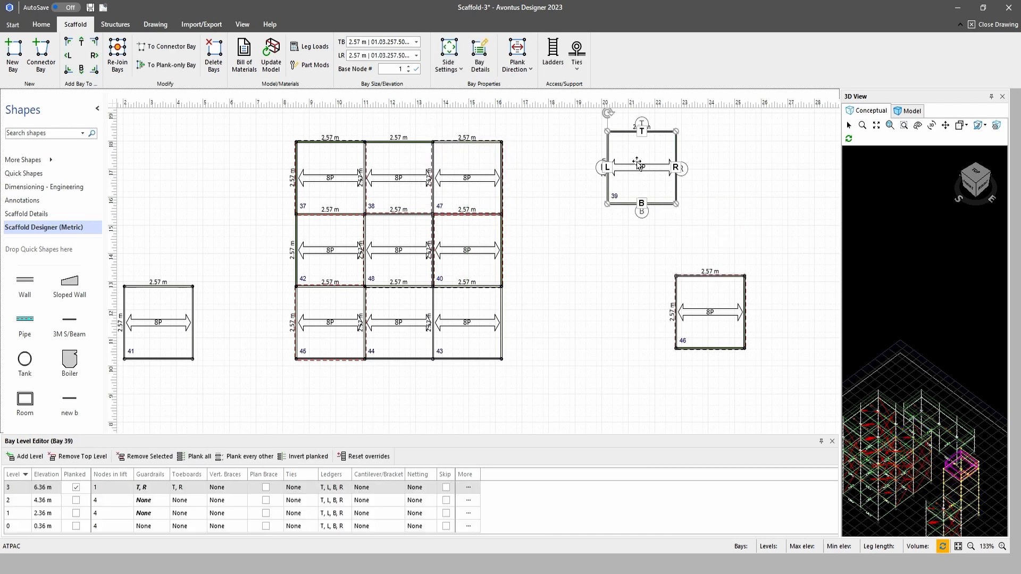
click(213, 54)
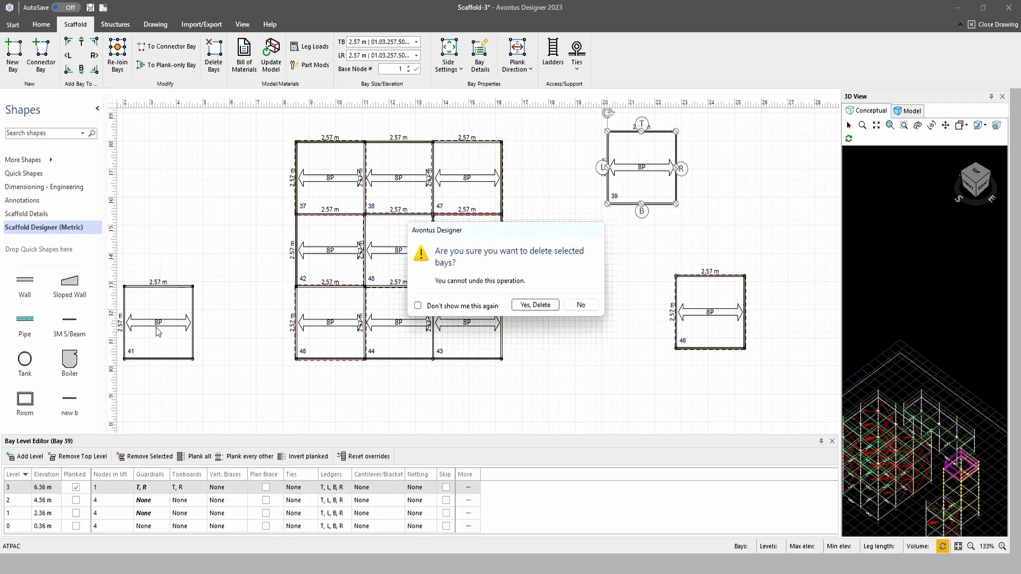
click(535, 306)
click(168, 325)
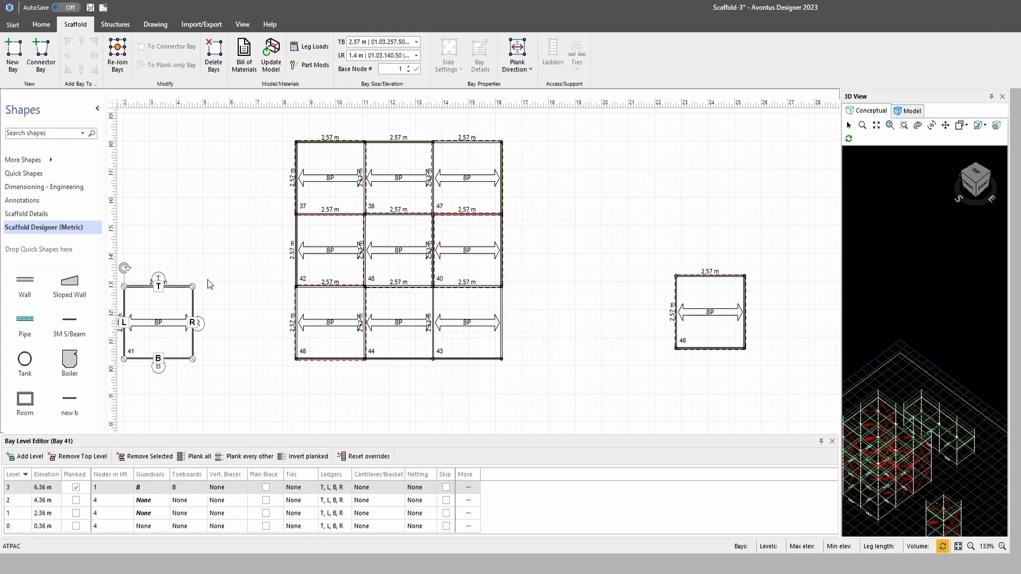
click(214, 62)
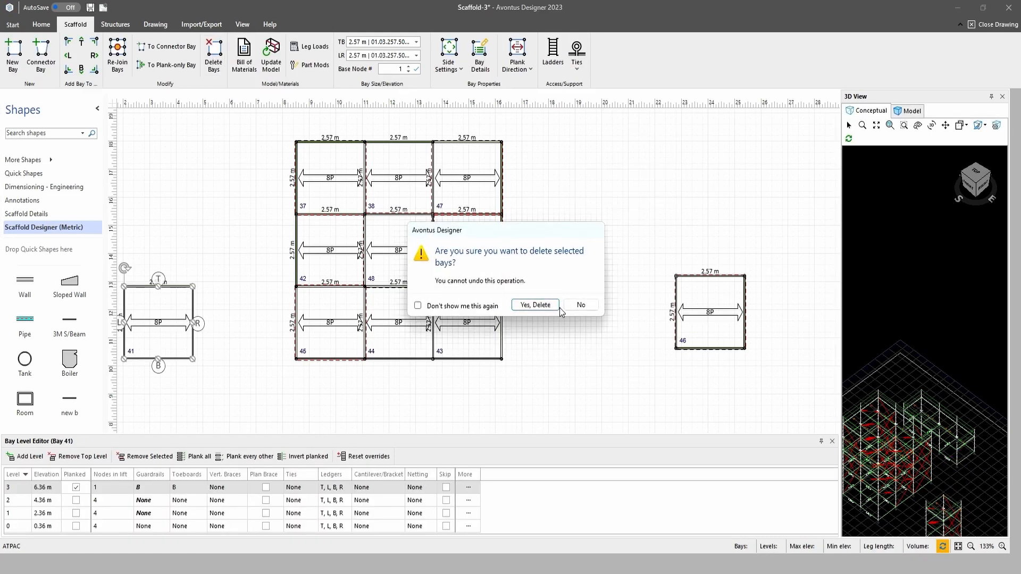
click(535, 305)
Compare the vertical brace and level settings of the grid's bays and the separate bay 46
click(301, 312)
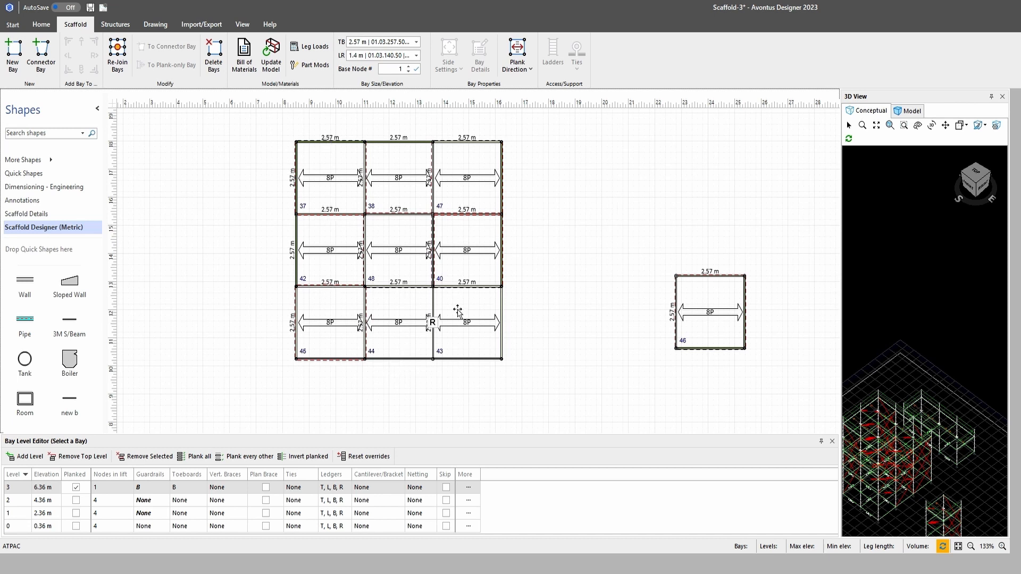
click(396, 184)
click(469, 184)
click(336, 254)
click(456, 329)
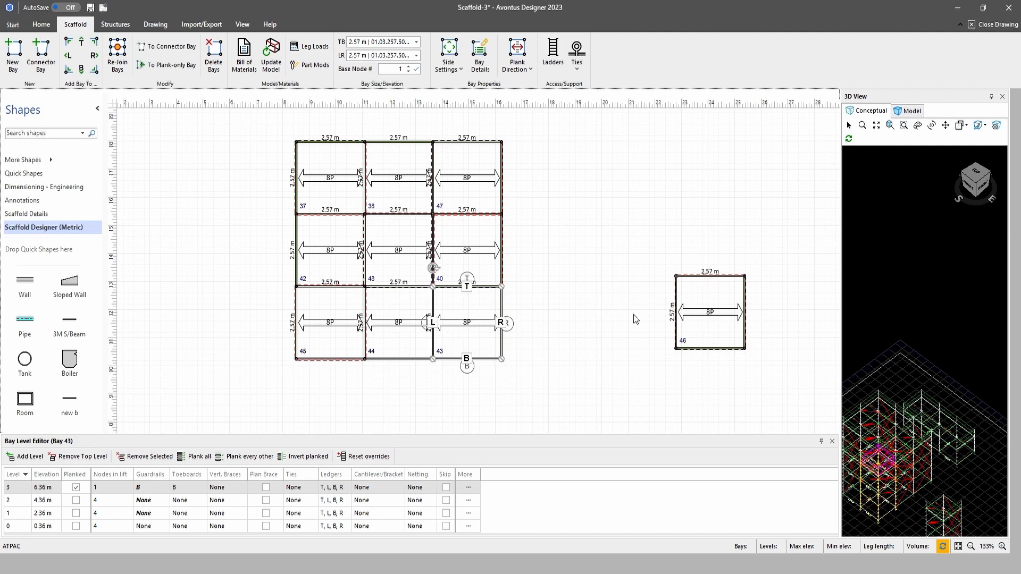
scroll(635, 314, down, 3)
scroll(586, 303, up, 2)
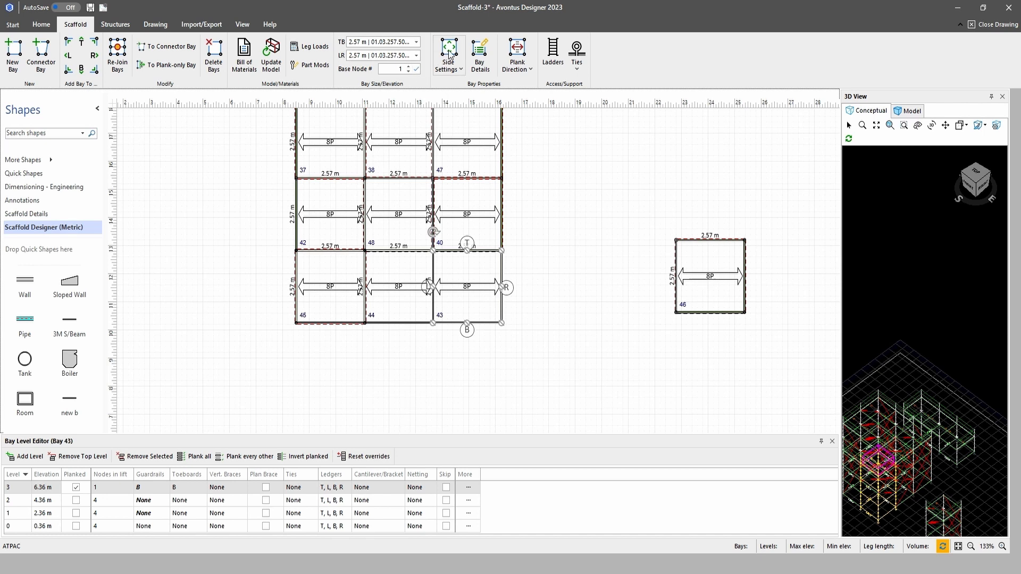
click(726, 276)
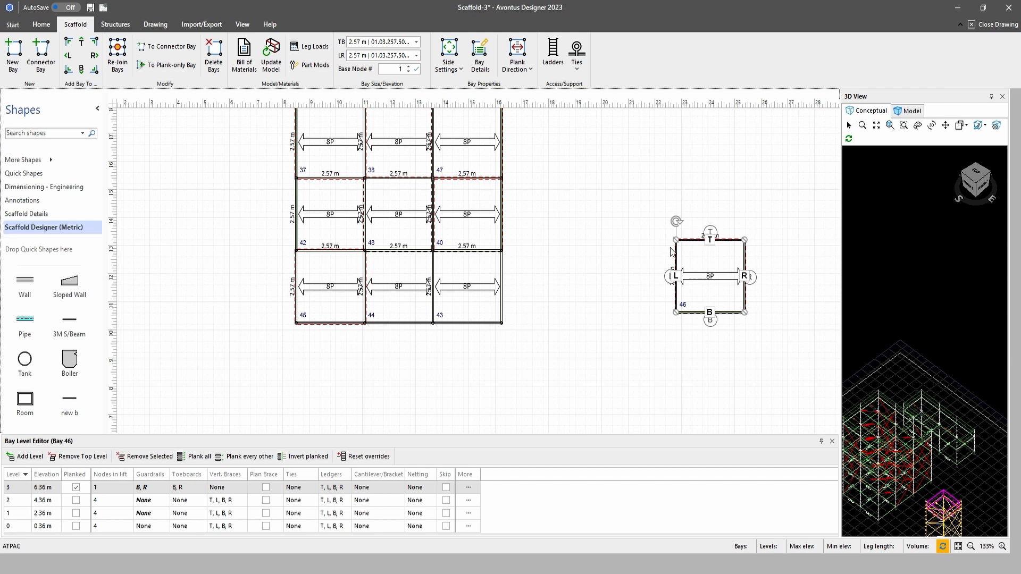
click(394, 207)
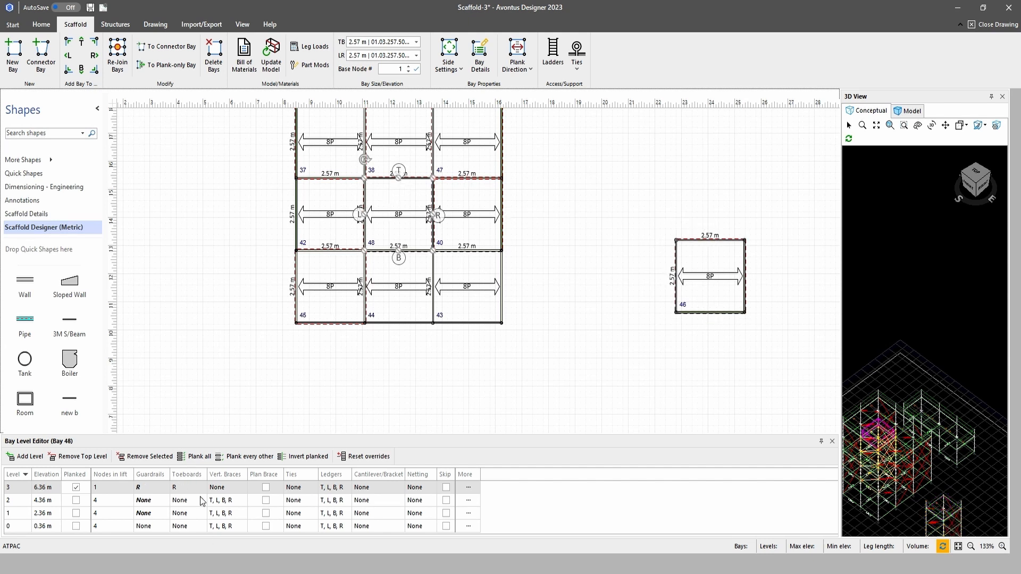
click(398, 297)
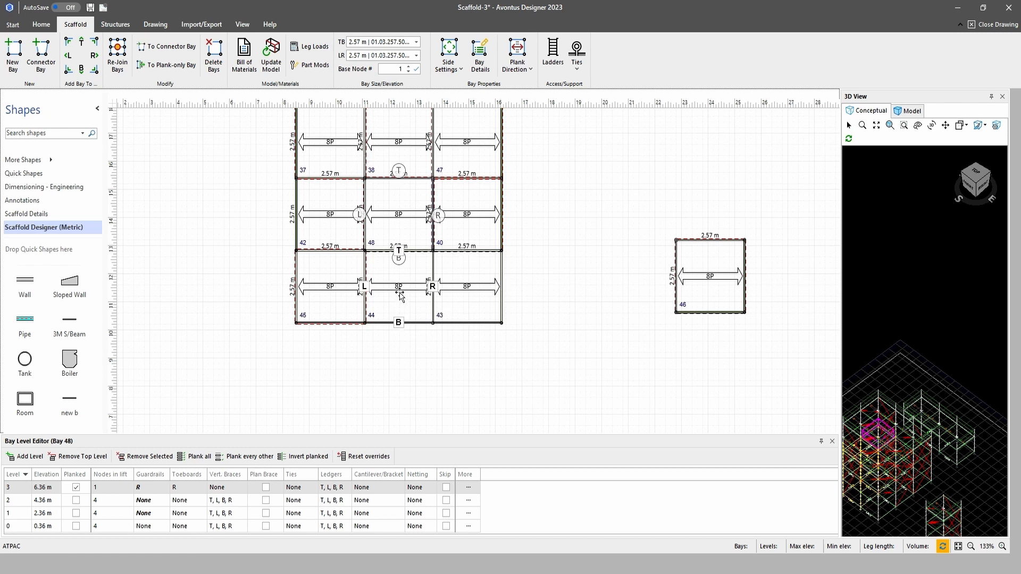
Extend the separate braced bay 46 with two more bays in a column from its T side
click(329, 287)
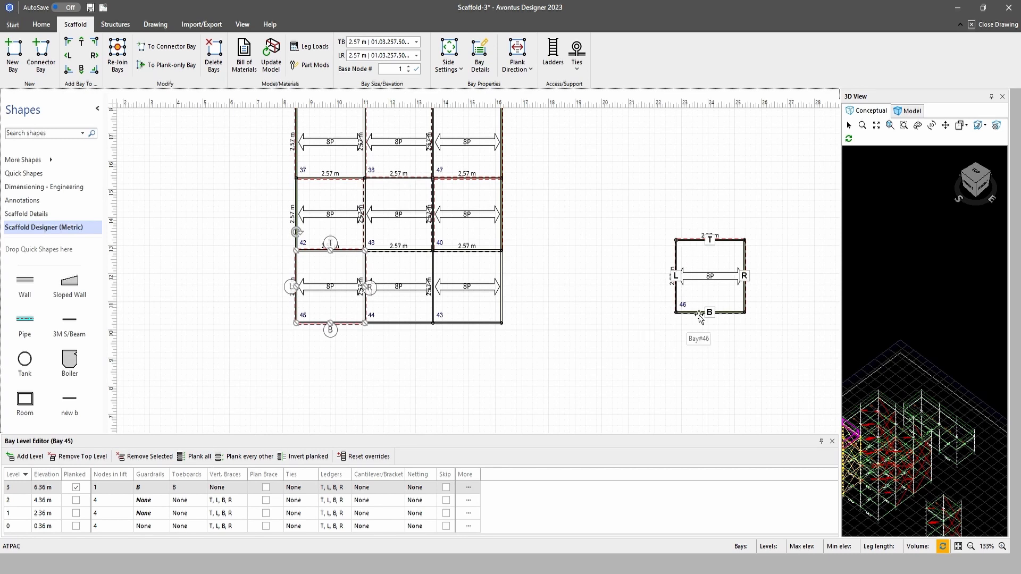
click(704, 257)
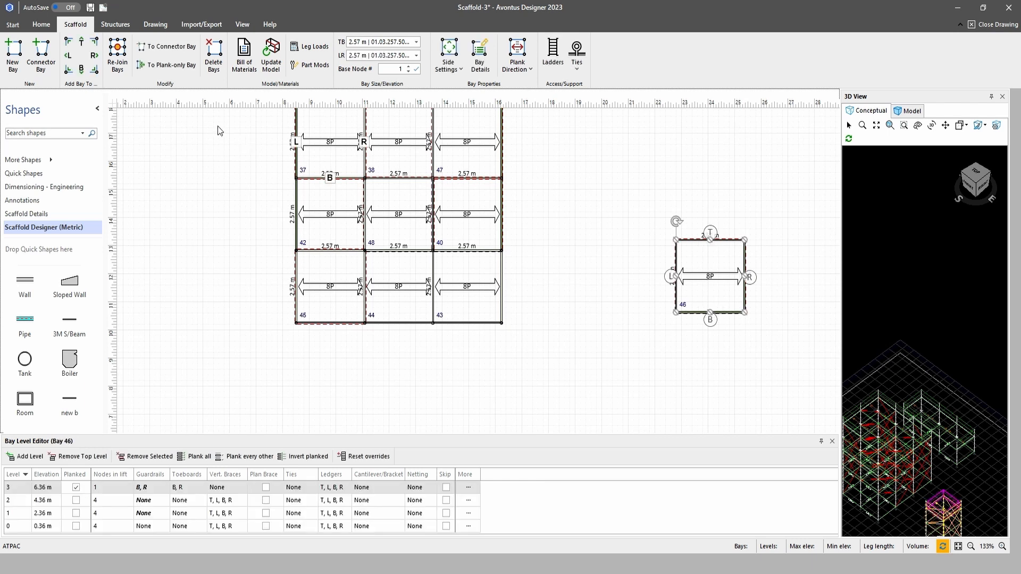
click(79, 41)
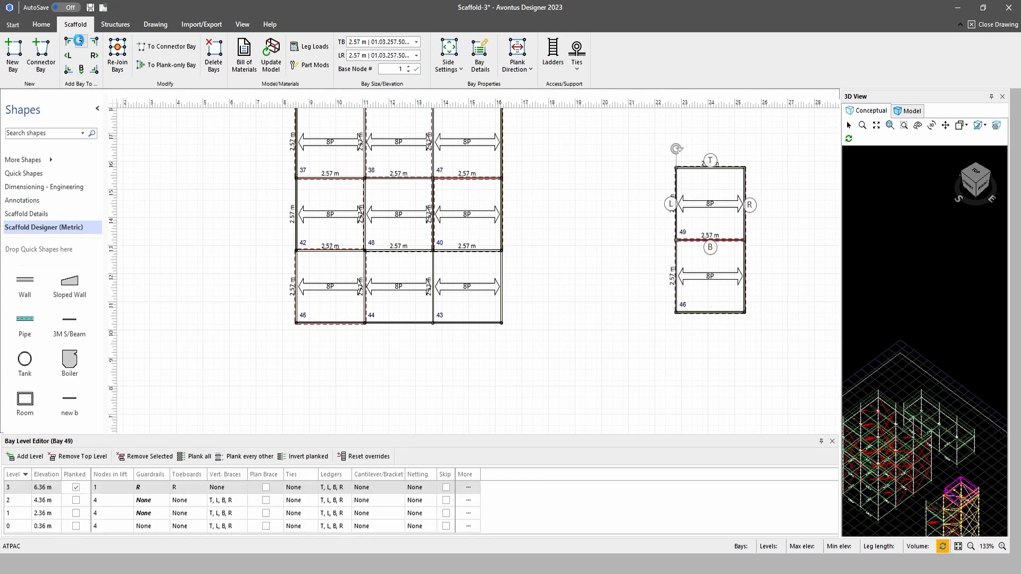
click(78, 40)
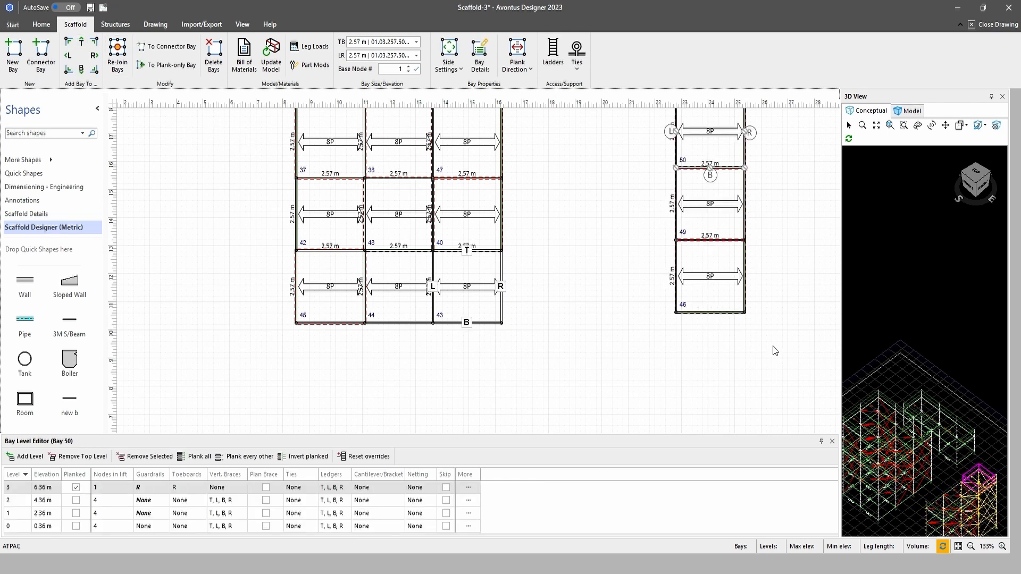
Move bay 44 out of the middle of the grid's B-most row and put braced bay 46 from the separate column in its place
click(400, 289)
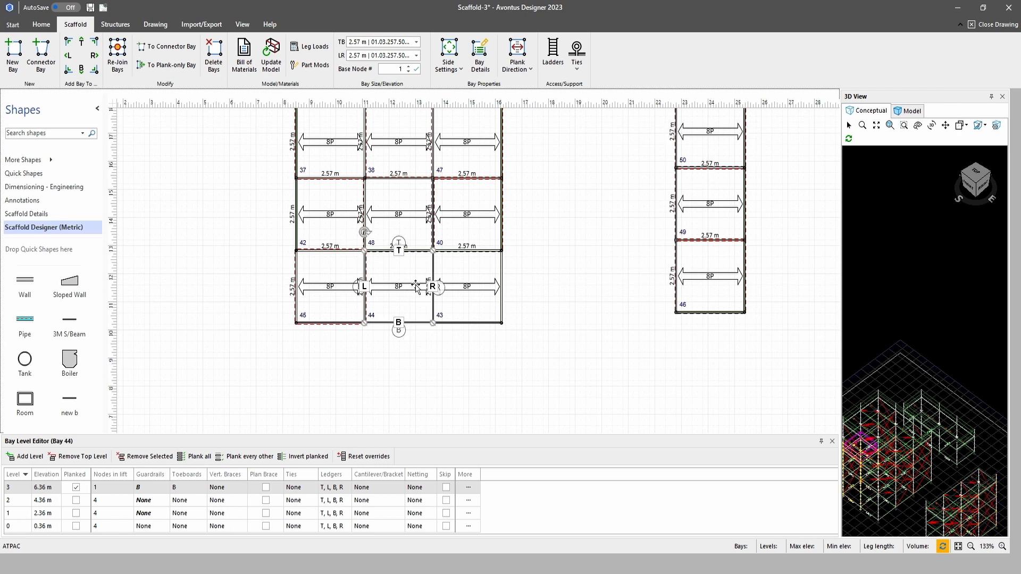
drag(417, 287, 242, 312)
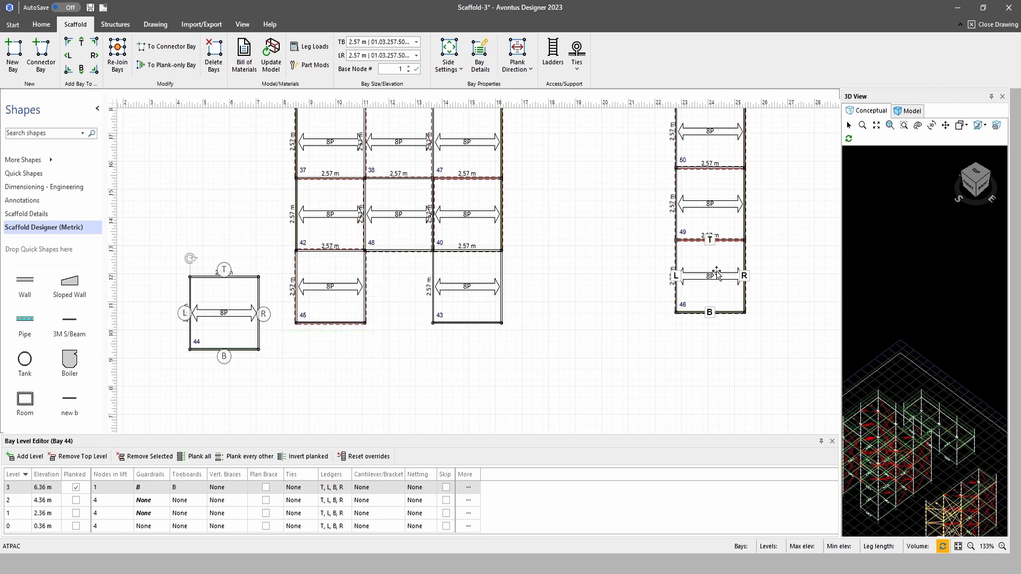
mouse_move(717, 274)
mouse_down()
mouse_move(463, 301)
mouse_move(413, 294)
mouse_move(409, 280)
mouse_up()
scroll(622, 343, up, 3)
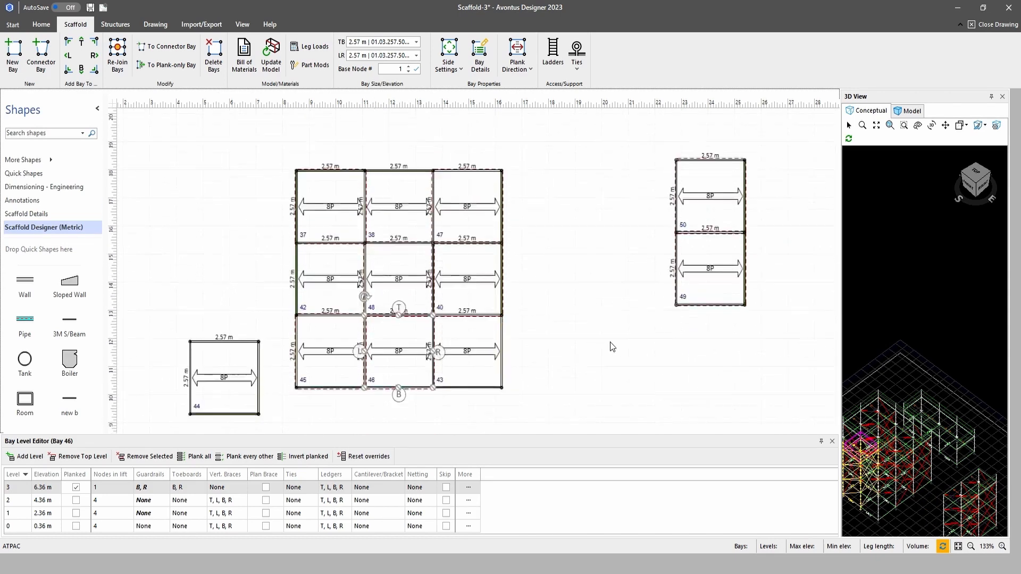
scroll(610, 347, down, 1)
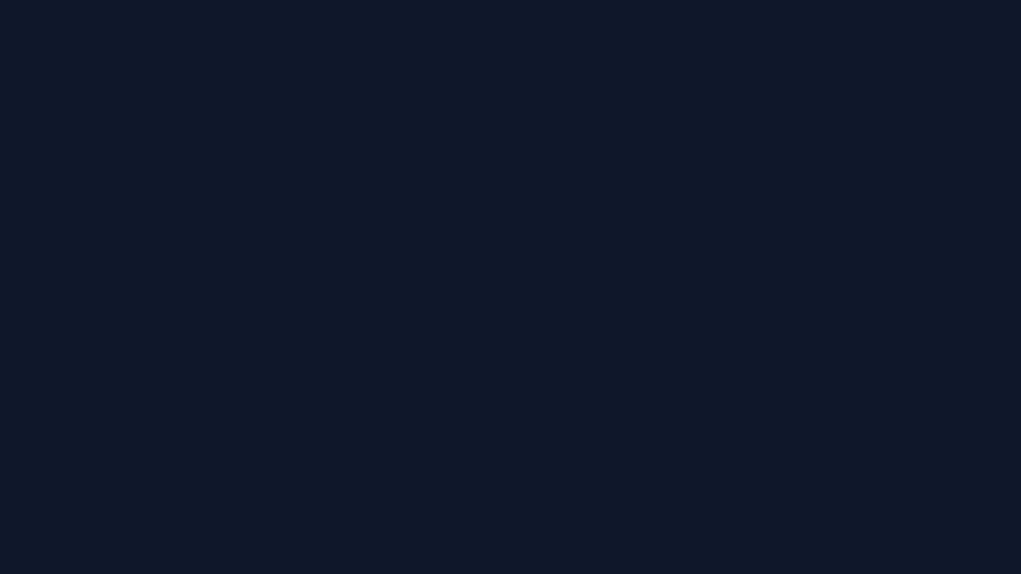